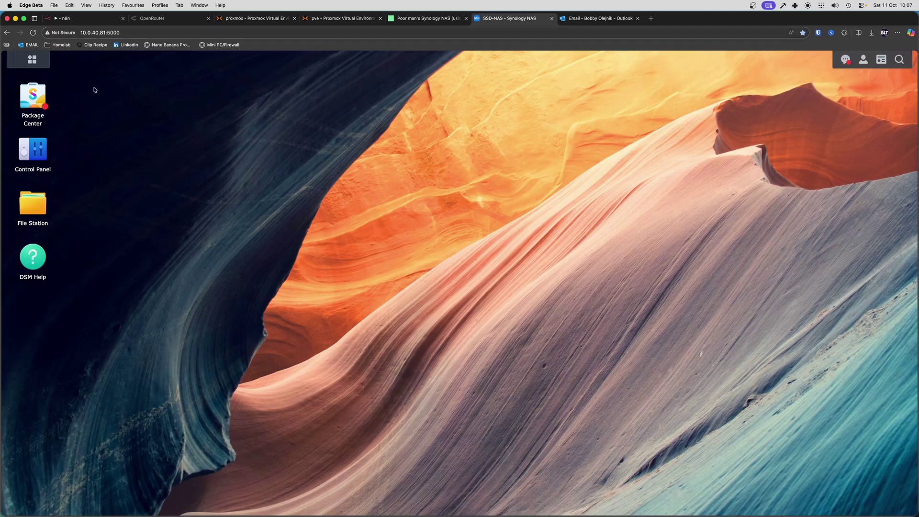
Open the DSM Control Panel to view its settings categories, then close it
{"action": "left_click", "coordinate": [43, 150]}
{"action": "left_click_drag", "start_coordinate": [528, 175], "coordinate": [484, 123]}
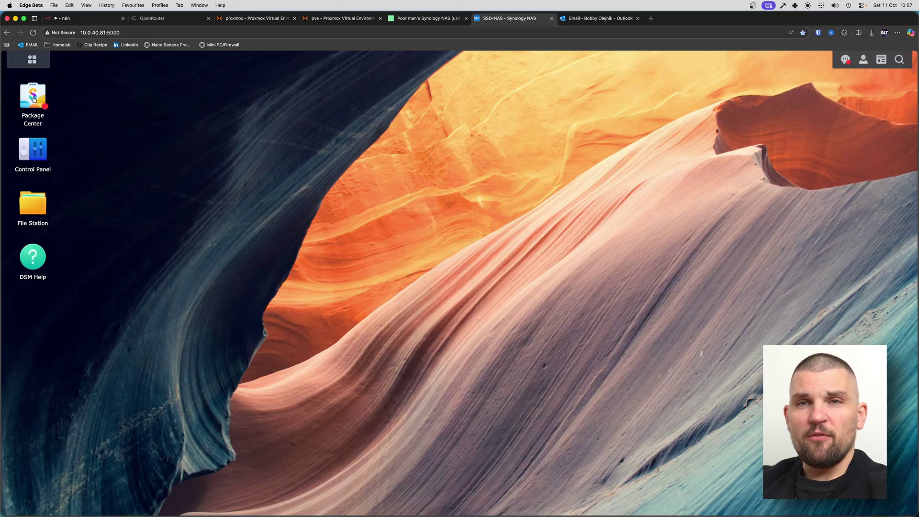
{"action": "left_click", "coordinate": [43, 150]}
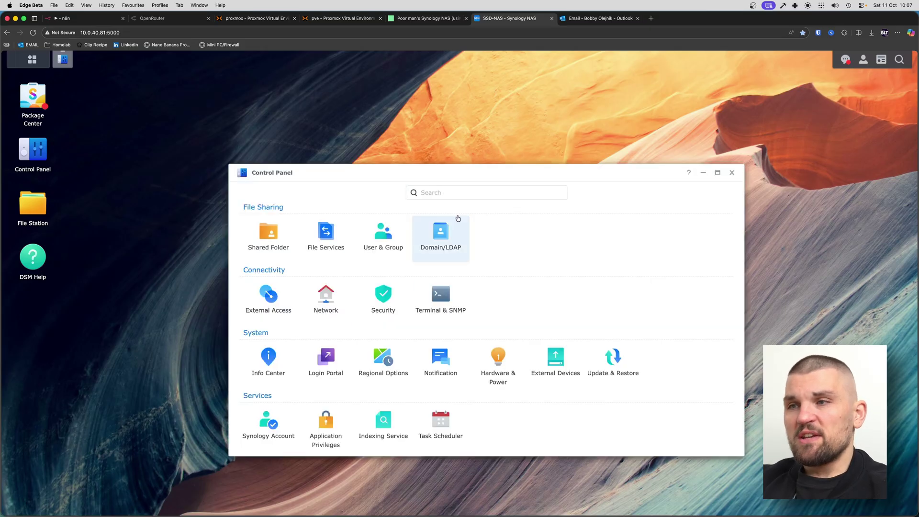
{"action": "left_click_drag", "start_coordinate": [625, 167], "coordinate": [582, 116]}
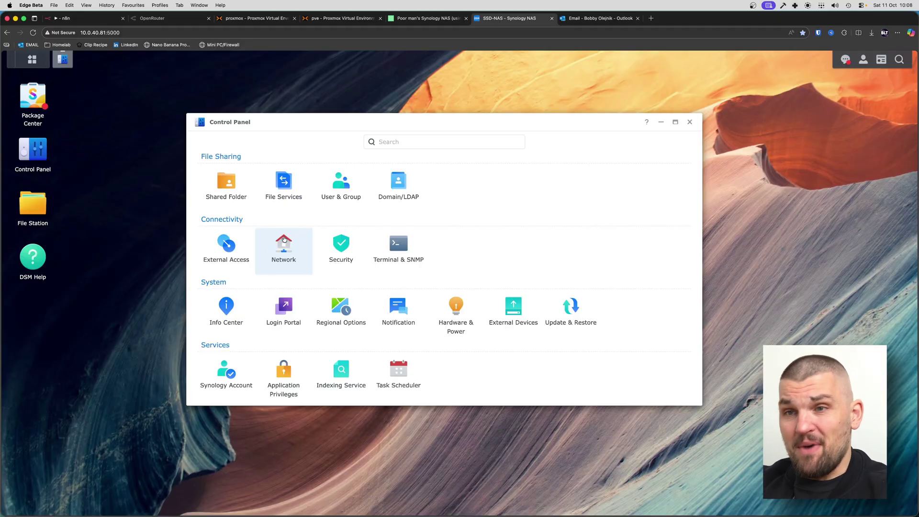
{"action": "left_click", "coordinate": [690, 122]}
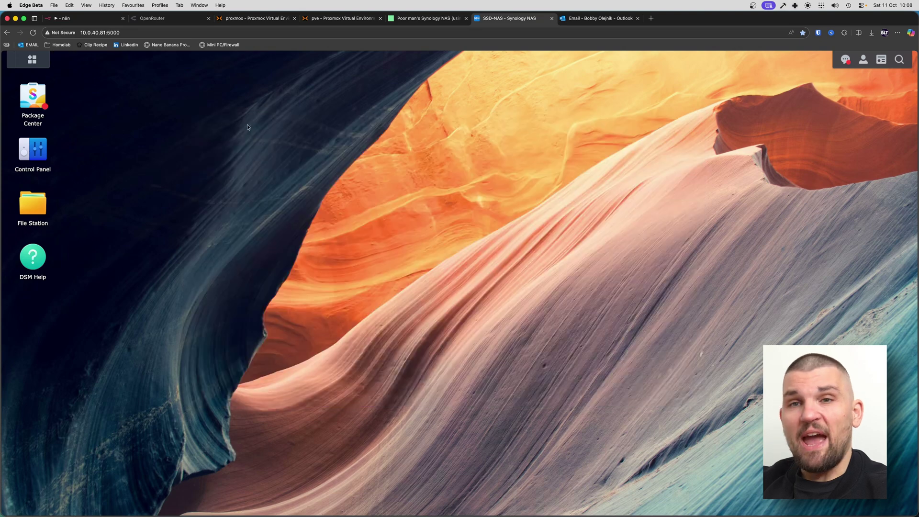
Browse the Package Center's full catalogue, including the all, beta and community packages
{"action": "left_click", "coordinate": [23, 101]}
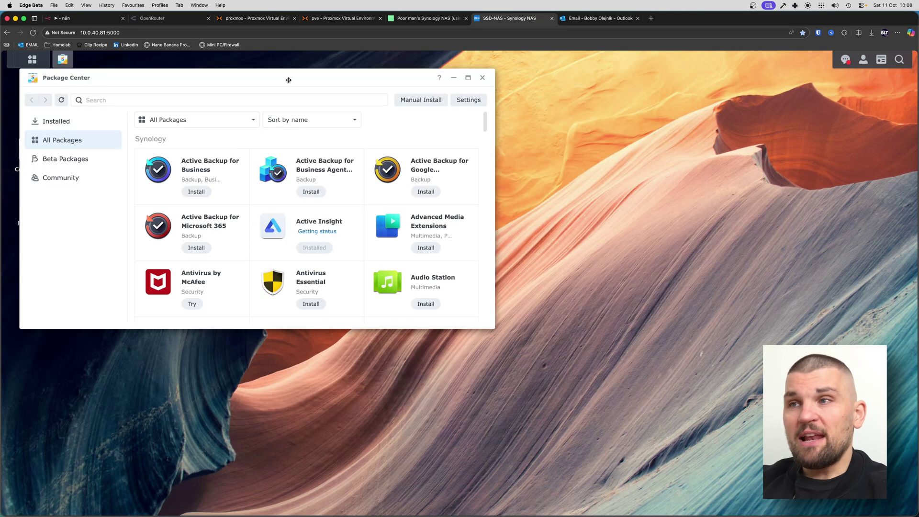
{"action": "double_click", "coordinate": [289, 80]}
{"action": "scroll", "coordinate": [364, 177], "scroll_direction": "down", "scroll_amount": 10}
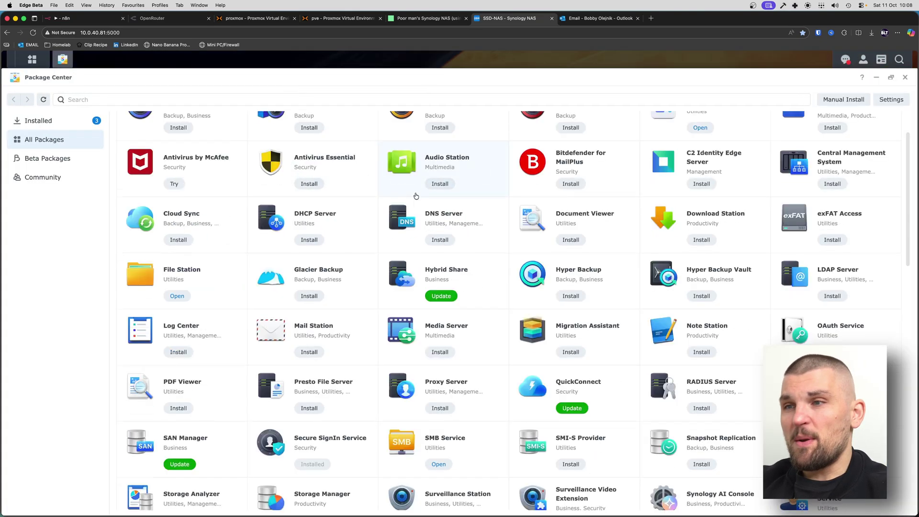
{"action": "scroll", "coordinate": [468, 197], "scroll_direction": "down", "scroll_amount": 10}
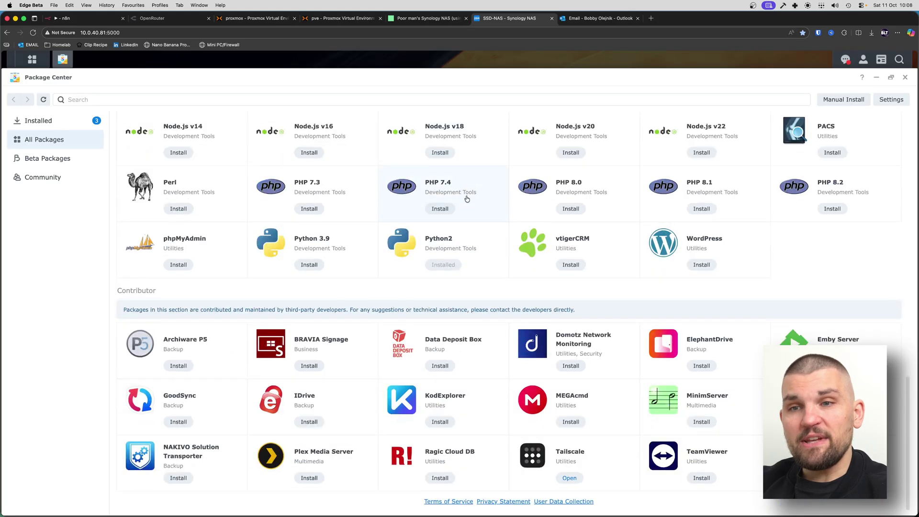
{"action": "scroll", "coordinate": [450, 259], "scroll_direction": "up", "scroll_amount": 20}
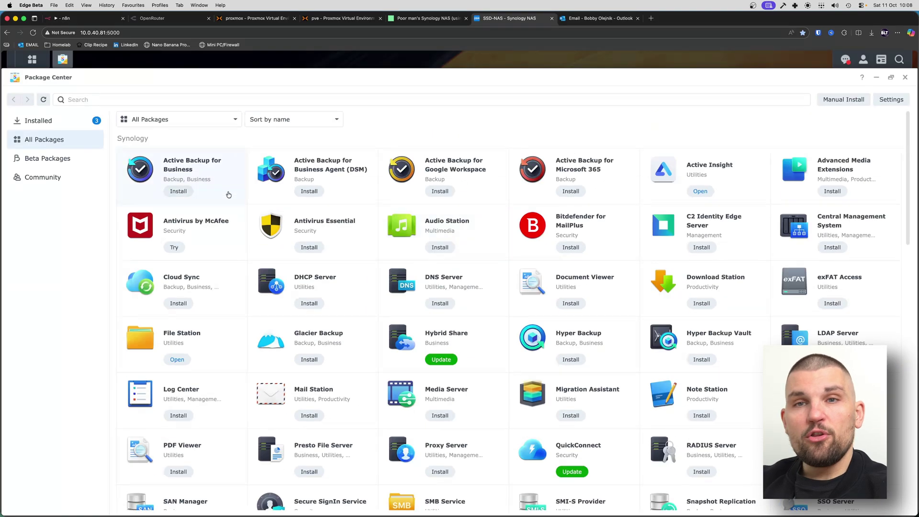
{"action": "left_click", "coordinate": [71, 161]}
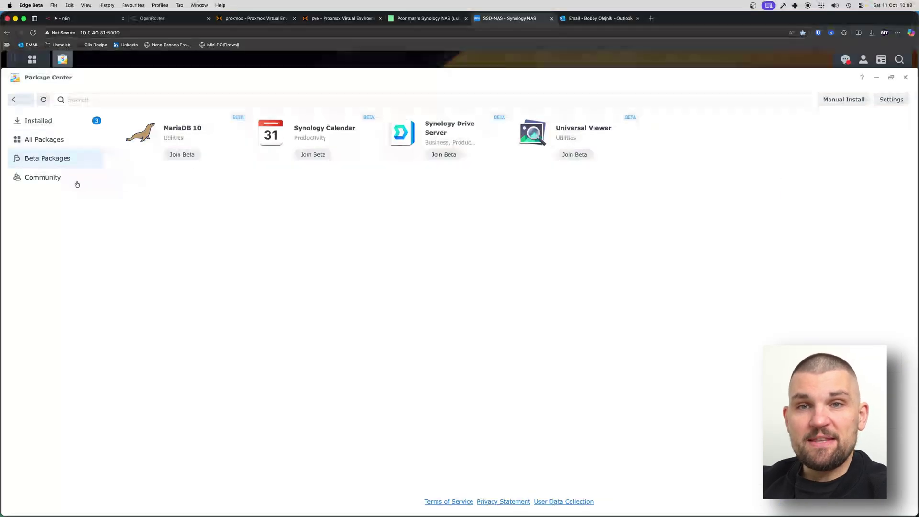
{"action": "left_click", "coordinate": [48, 178]}
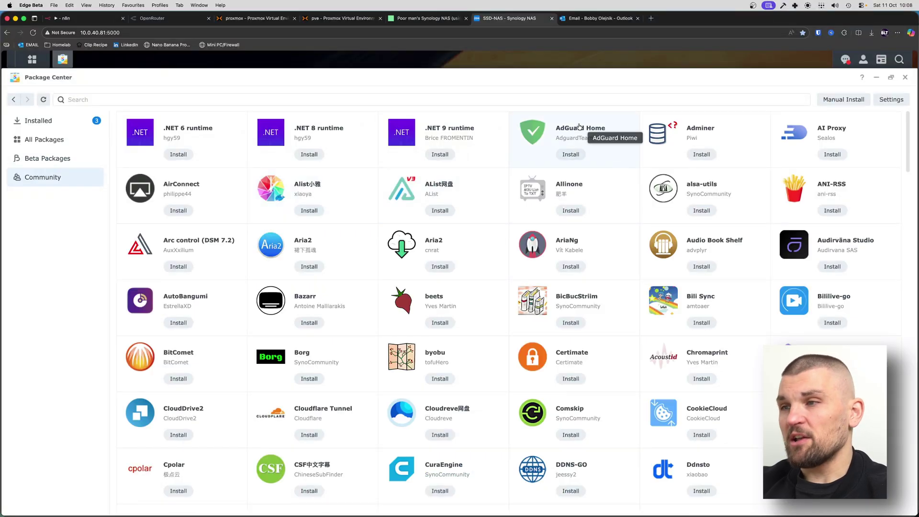
{"action": "scroll", "coordinate": [580, 127], "scroll_direction": "down", "scroll_amount": 5}
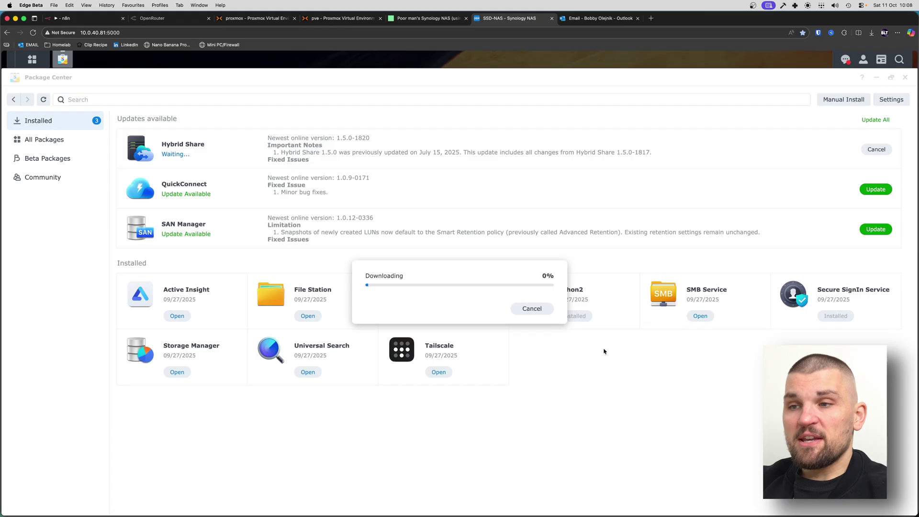
Update the Hybrid Share and QuickConnect packages
{"action": "left_click", "coordinate": [578, 396]}
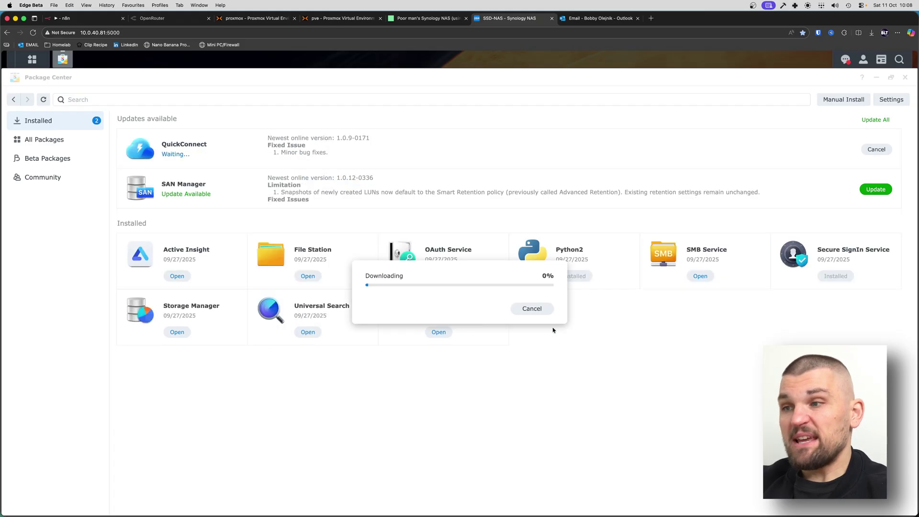
{"action": "left_click", "coordinate": [582, 393]}
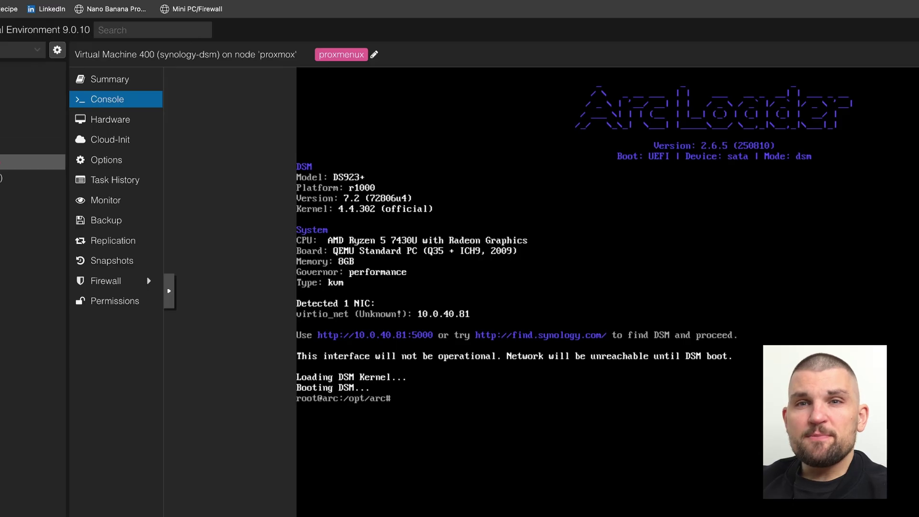
Review the summary and hardware of virtual machine 400 (synology-dsm) in Proxmox, and switch to the pve server
{"action": "left_click", "coordinate": [111, 81]}
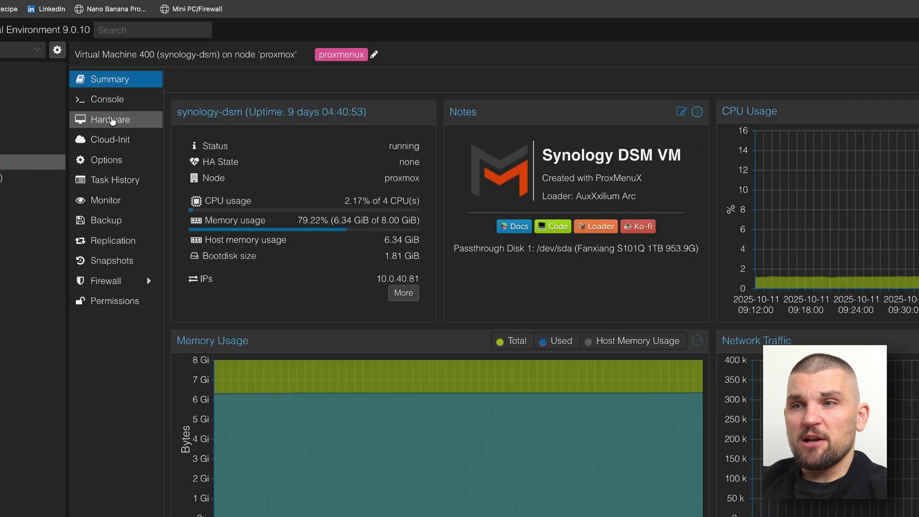
{"action": "left_click", "coordinate": [109, 120]}
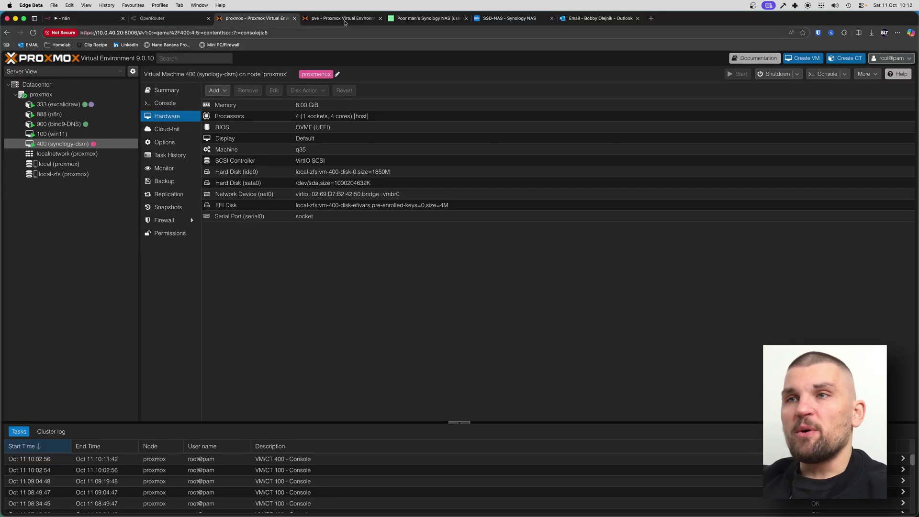
{"action": "left_click", "coordinate": [345, 18]}
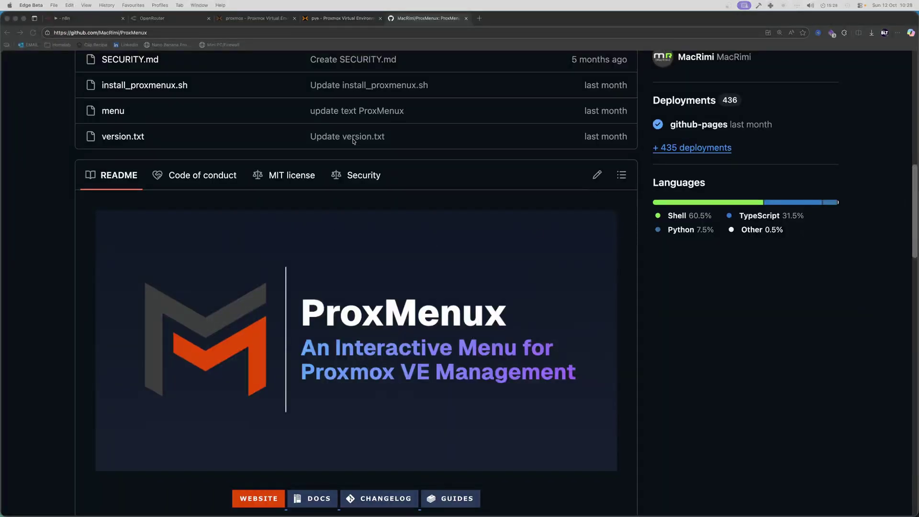
Read the description and installation instructions in the ProxMenux README on GitHub
{"action": "scroll", "coordinate": [353, 141], "scroll_direction": "down", "scroll_amount": 3}
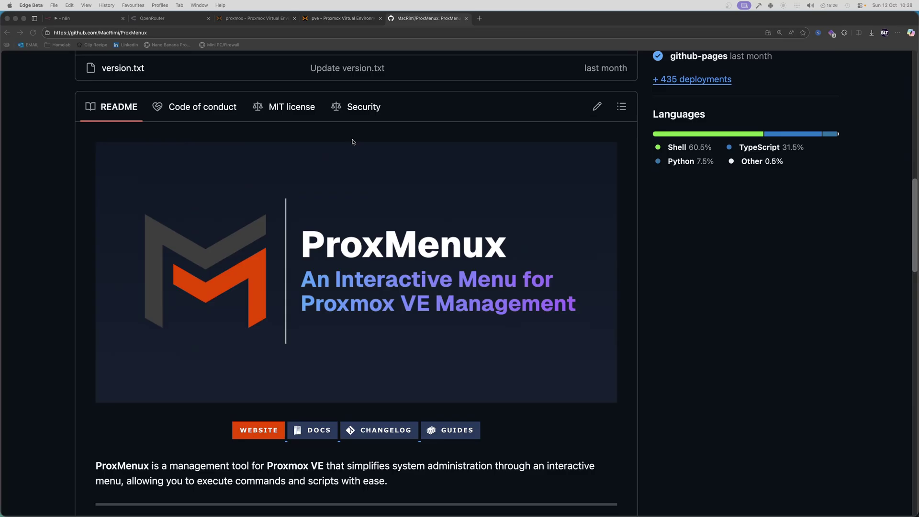
{"action": "scroll", "coordinate": [353, 141], "scroll_direction": "down", "scroll_amount": 9}
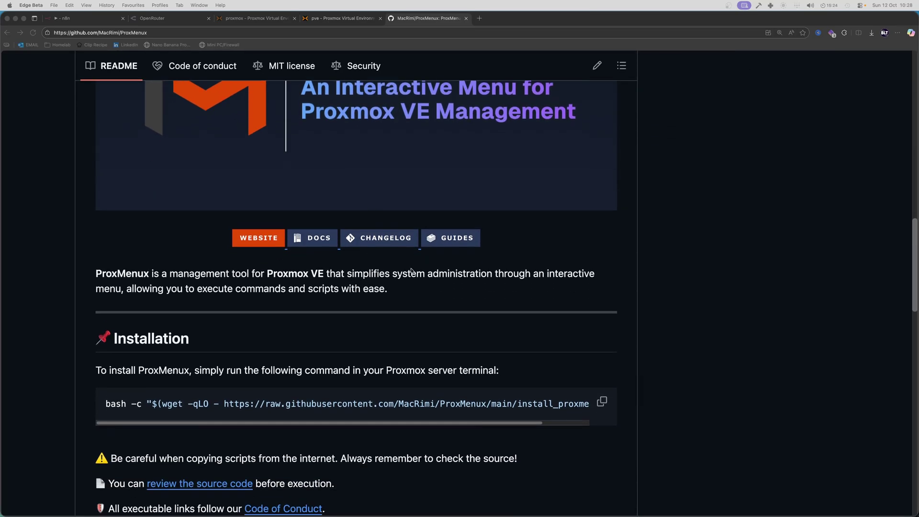
{"action": "left_click", "coordinate": [102, 274]}
{"action": "left_click_drag", "start_coordinate": [96, 268], "coordinate": [157, 280]}
{"action": "left_click", "coordinate": [376, 292]}
{"action": "scroll", "coordinate": [369, 263], "scroll_direction": "down", "scroll_amount": 3}
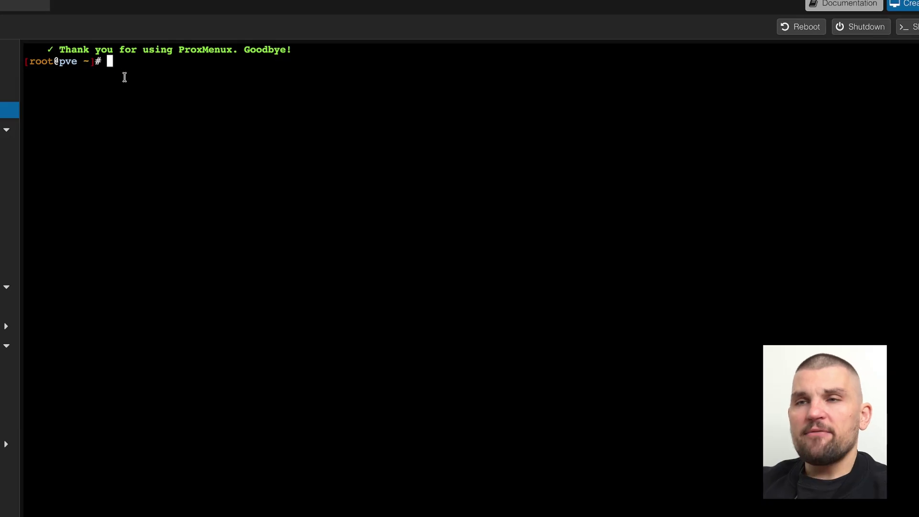
Launch ProxMenux from the pve shell with the menu command and choose Create VM from template or script
{"action": "type", "text": "menu"}
{"action": "key", "text": "Return"}
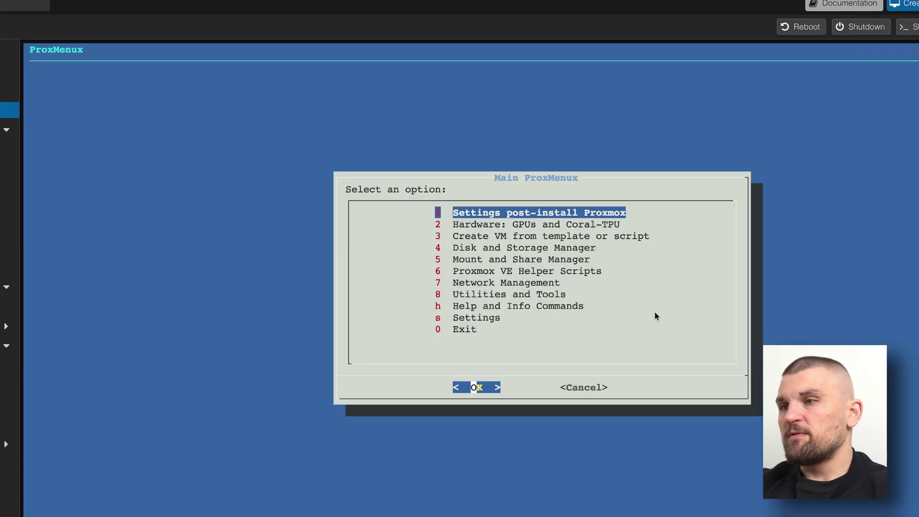
{"action": "key", "text": "Down"}
{"action": "key", "text": "Down"}
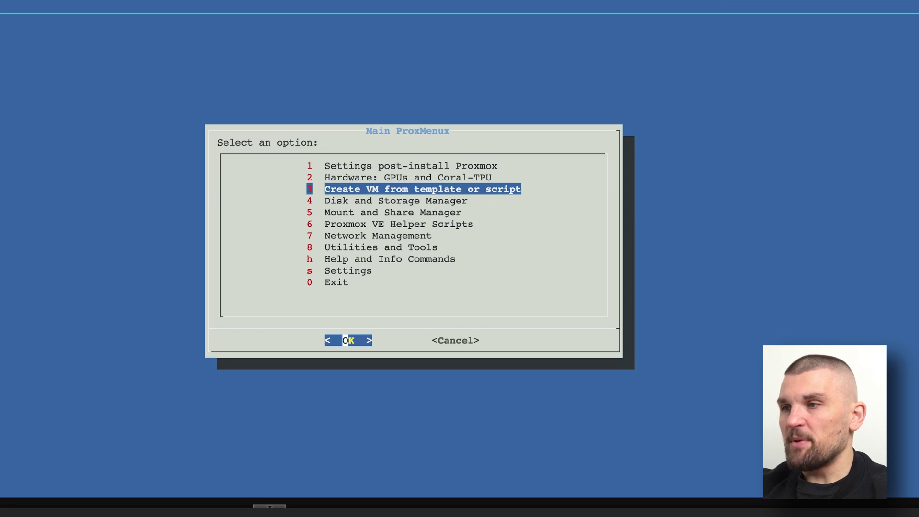
{"action": "key", "text": "Return"}
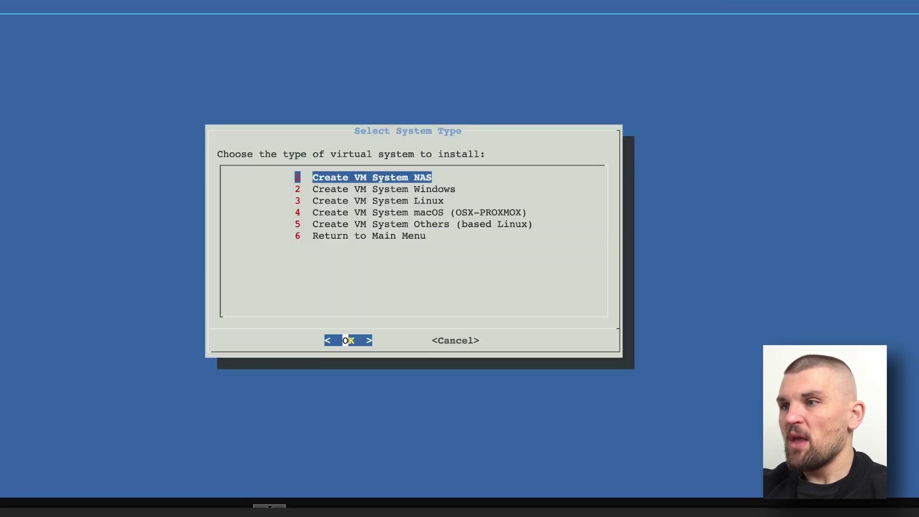
Look through the virtual system types that ProxMenux offers to install
{"action": "key", "text": "Down"}
{"action": "key", "text": "Down"}
{"action": "key", "text": "Down"}
{"action": "key", "text": "Down"}
{"action": "key", "text": "Down"}
{"action": "key", "text": "Up"}
{"action": "key", "text": "Up"}
{"action": "key", "text": "Up"}
{"action": "key", "text": "Up"}
{"action": "key", "text": "Up"}
{"action": "key", "text": "Down"}
{"action": "key", "text": "Down"}
{"action": "key", "text": "Up"}
{"action": "key", "text": "Down"}
{"action": "key", "text": "Down"}
{"action": "key", "text": "Down"}
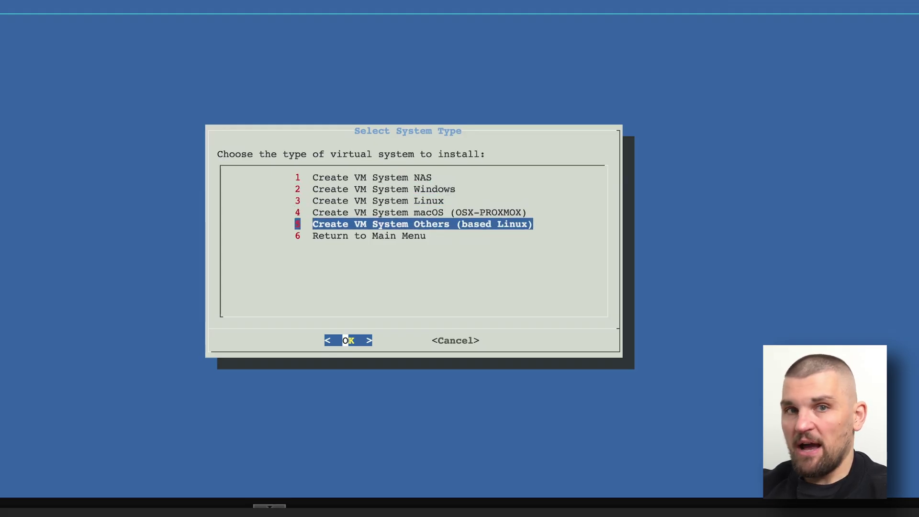
Choose Create VM System NAS and select Synology DSM as the NAS system to install
{"action": "key", "text": "Up"}
{"action": "key", "text": "Up"}
{"action": "key", "text": "Up"}
{"action": "key", "text": "Up"}
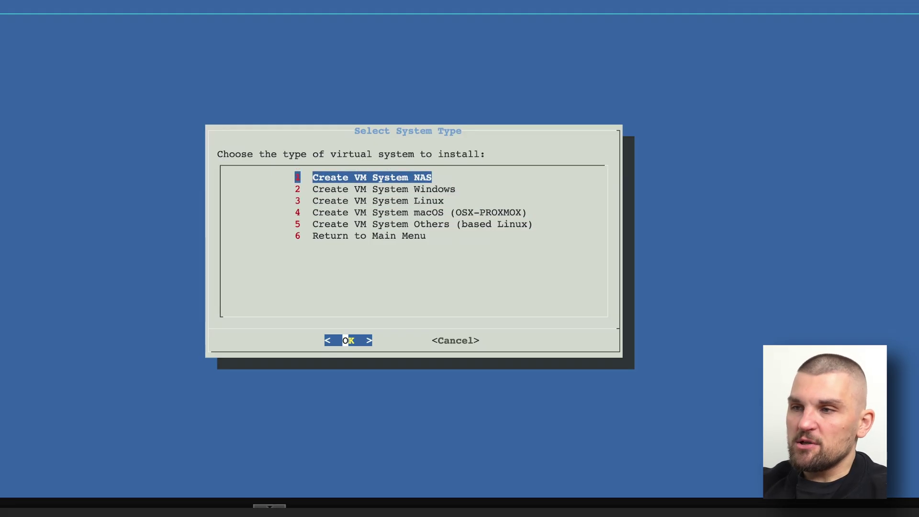
{"action": "key", "text": "Return"}
{"action": "key", "text": "Down"}
{"action": "key", "text": "Up"}
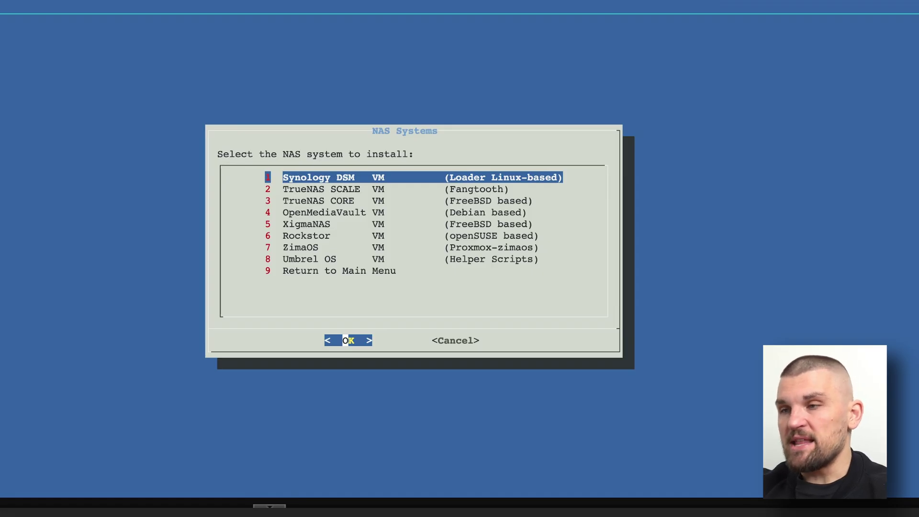
{"action": "key", "text": "Down"}
{"action": "key", "text": "Down"}
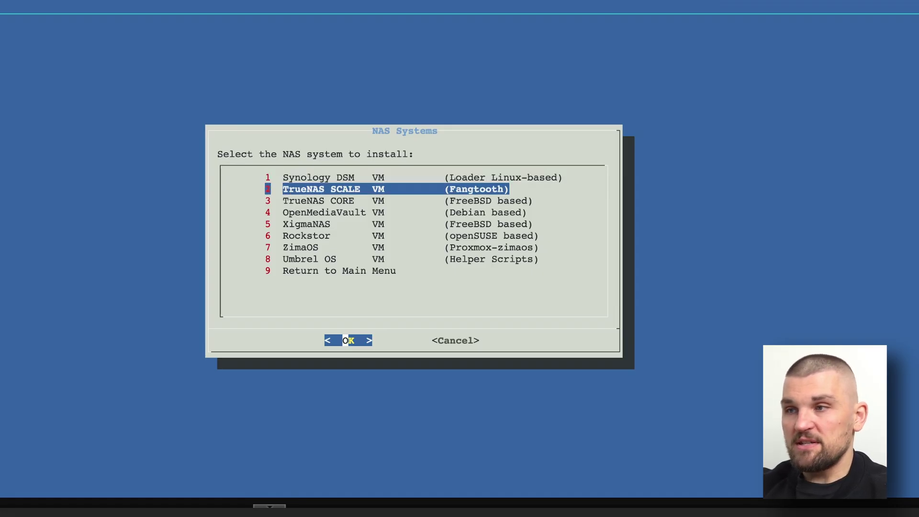
{"action": "key", "text": "Up"}
{"action": "key", "text": "Up"}
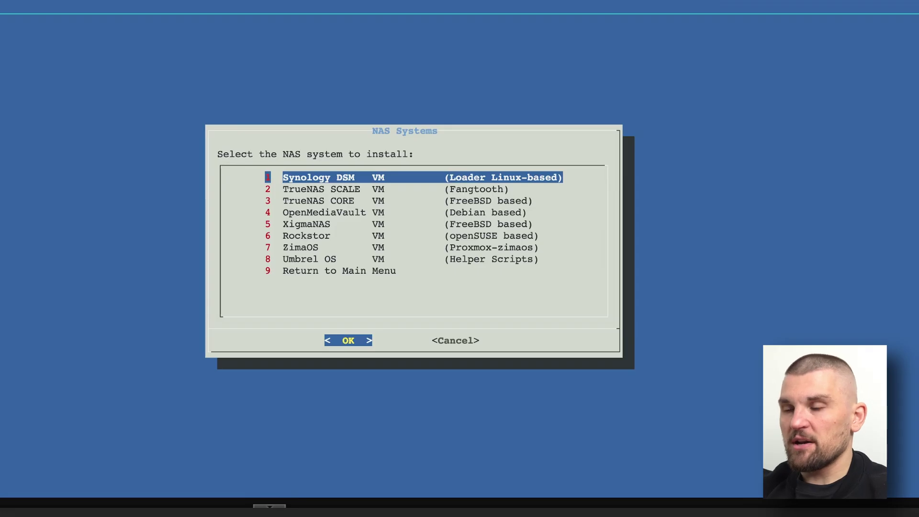
{"action": "key", "text": "Return"}
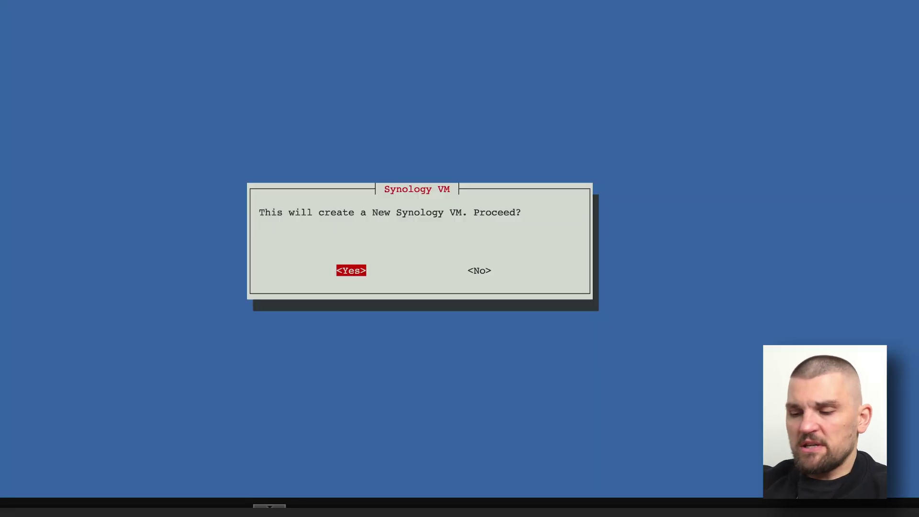
Confirm creating a new Synology VM with advanced settings and set its virtual machine ID to 555
{"action": "key", "text": "Return"}
{"action": "key", "text": "Right"}
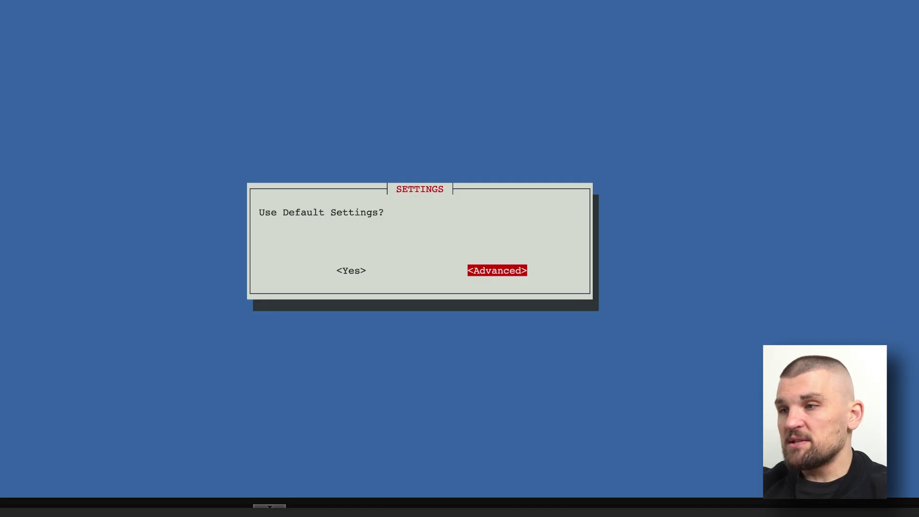
{"action": "key", "text": "Return"}
{"action": "key", "text": "BackSpace"}
{"action": "key", "text": "BackSpace"}
{"action": "key", "text": "BackSpace"}
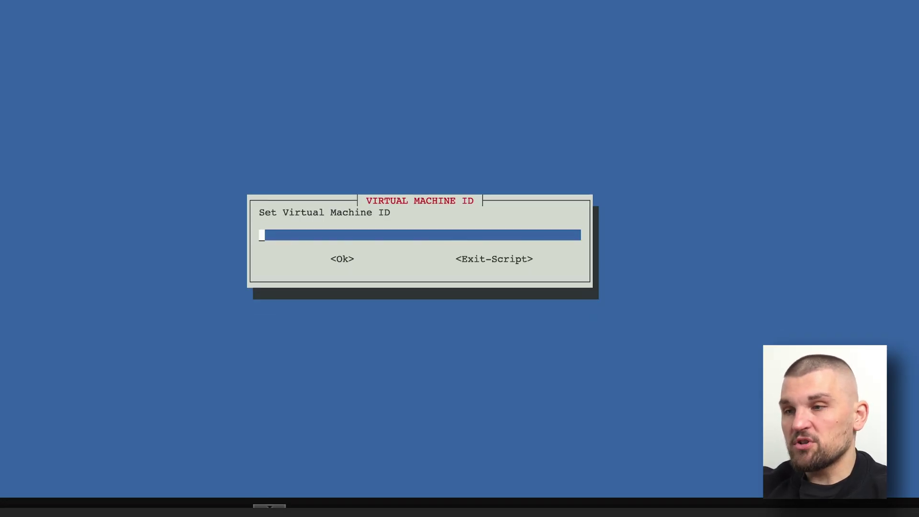
{"action": "type", "text": "555"}
{"action": "key", "text": "Tab"}
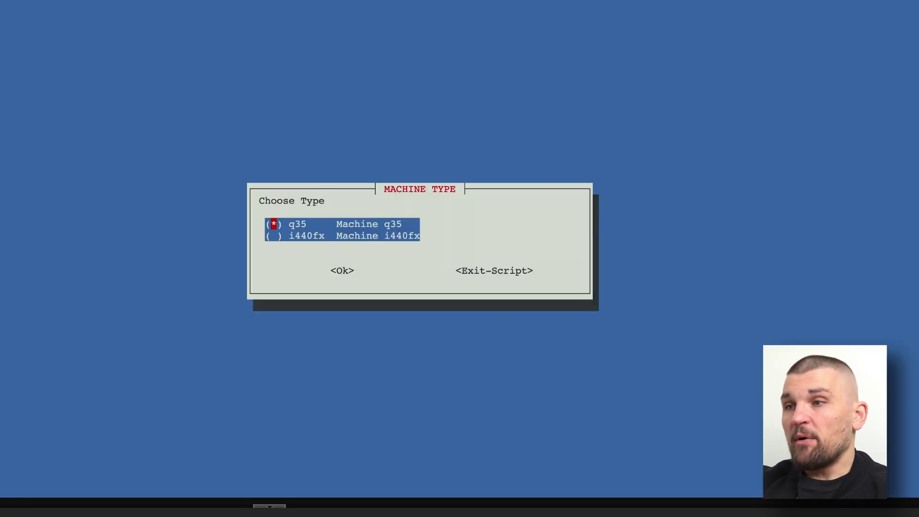
Accept q35 as the machine type and UEFI (OVMF) as the BIOS type
{"action": "key", "text": "Return"}
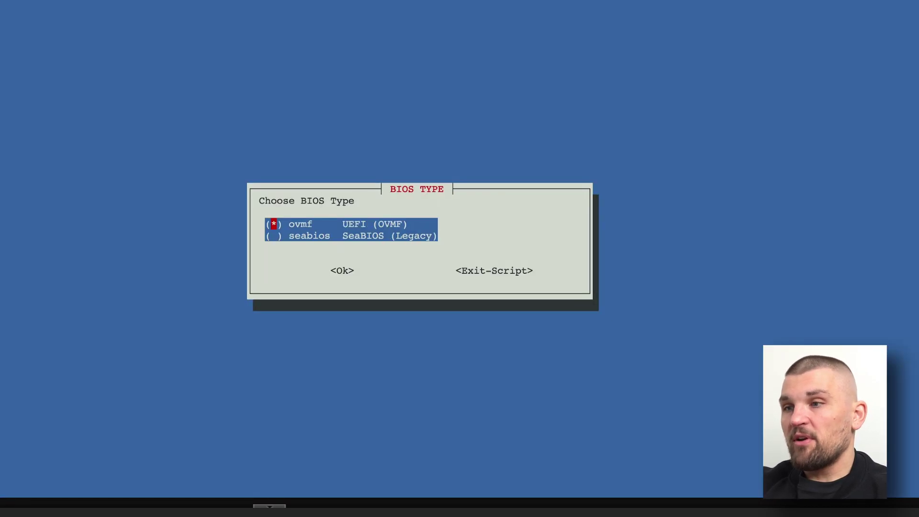
{"action": "key", "text": "Return"}
Set the hostname to Synology-DSM-DEMO and accept Host as the CPU model
{"action": "type", "text": "-DEMO"}
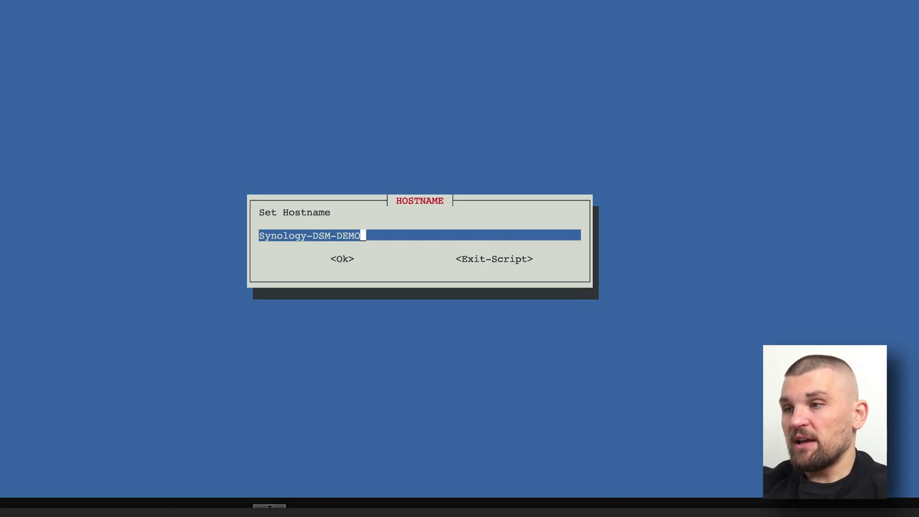
{"action": "key", "text": "Tab"}
{"action": "key", "text": "Return"}
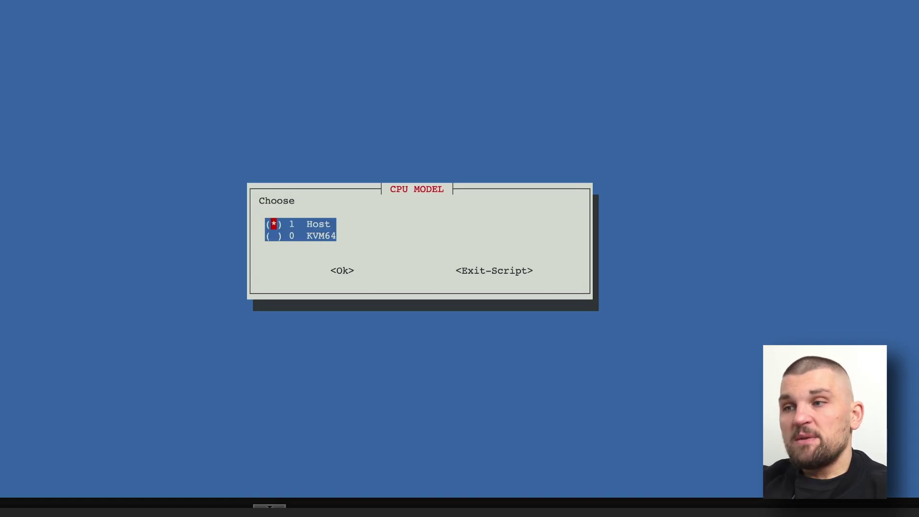
{"action": "key", "text": "Return"}
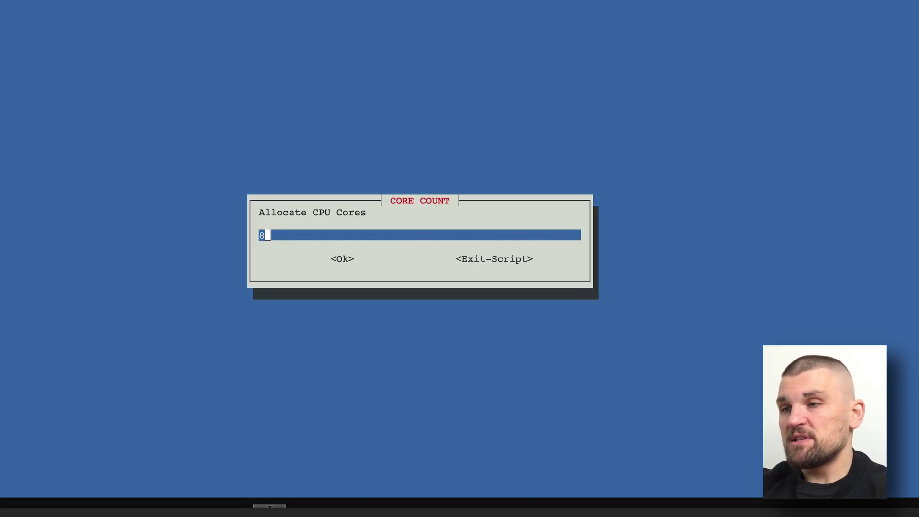
Allocate 8 CPU cores and 16384 MB of RAM to the Synology virtual machine
{"action": "key", "text": "Return"}
{"action": "key", "text": "BackSpace"}
{"action": "key", "text": "BackSpace"}
{"action": "key", "text": "BackSpace"}
{"action": "type", "text": "16"}
{"action": "key", "text": "BackSpace"}
{"action": "key", "text": "BackSpace"}
{"action": "key", "text": "BackSpace"}
{"action": "type", "text": "16384"}
{"action": "key", "text": "Return"}
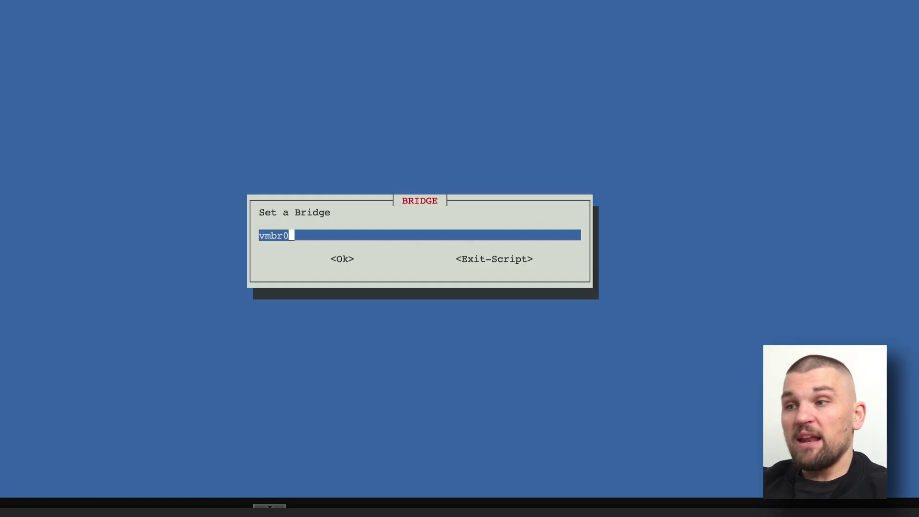
Accept bridge vmbr0 and the default MAC address, VLAN and MTU settings, and confirm creating the Synology VM
{"action": "key", "text": "Return"}
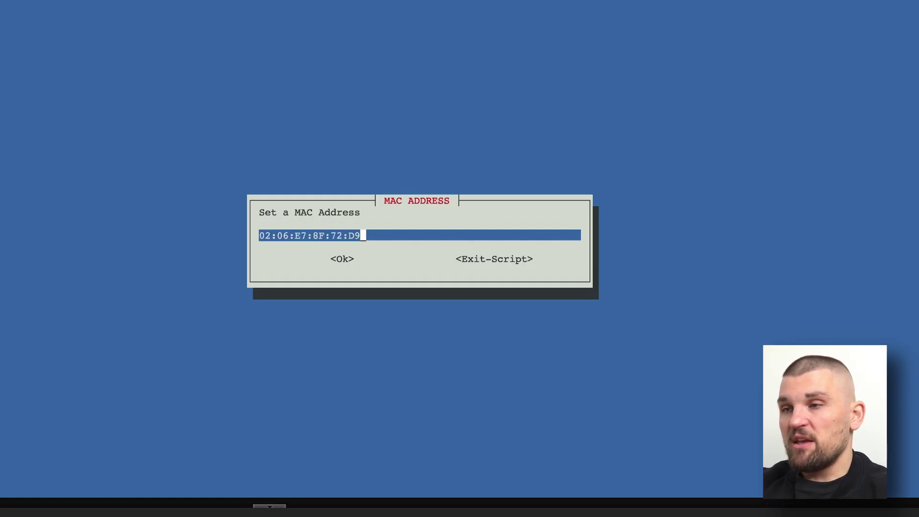
{"action": "key", "text": "Return"}
{"action": "key", "text": "Return"}
{"action": "key", "text": "Return"}
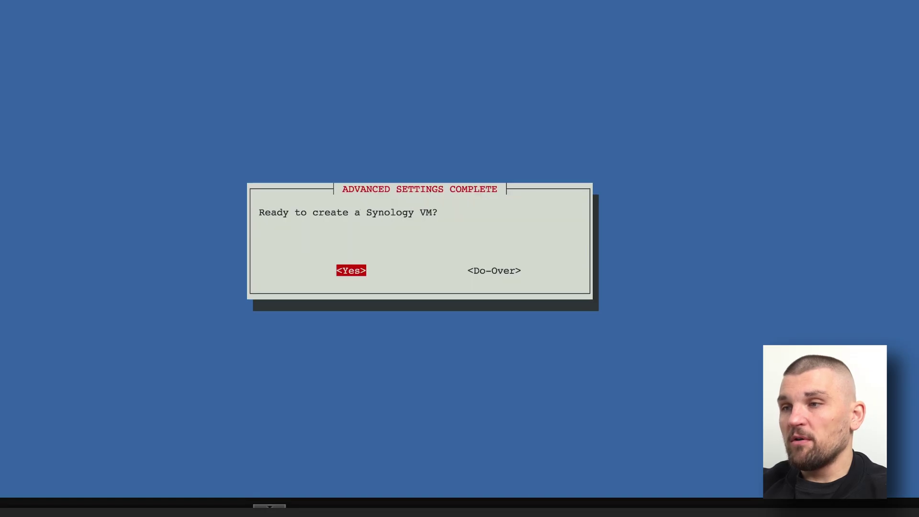
{"action": "key", "text": "Return"}
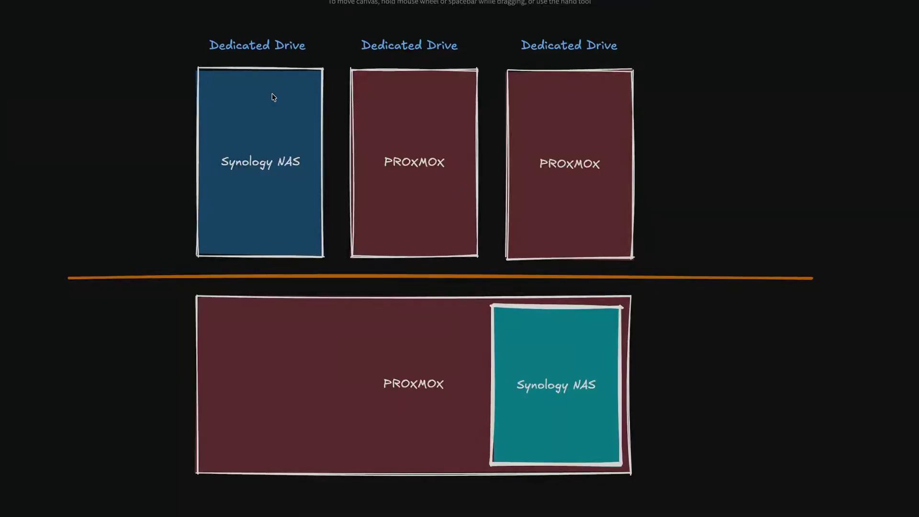
{"action": "left_click", "coordinate": [271, 113]}
{"action": "left_click", "coordinate": [397, 113]}
{"action": "left_click", "coordinate": [533, 128]}
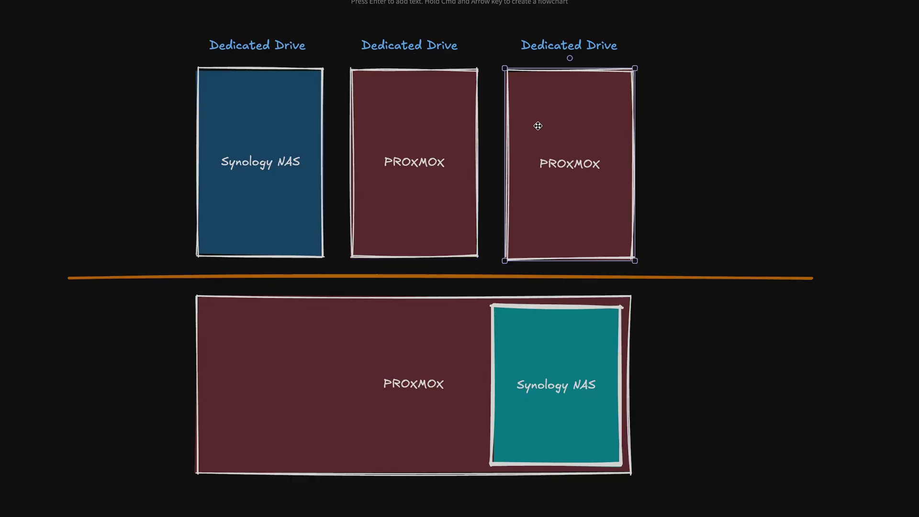
{"action": "left_click", "coordinate": [457, 330]}
{"action": "left_click", "coordinate": [563, 337]}
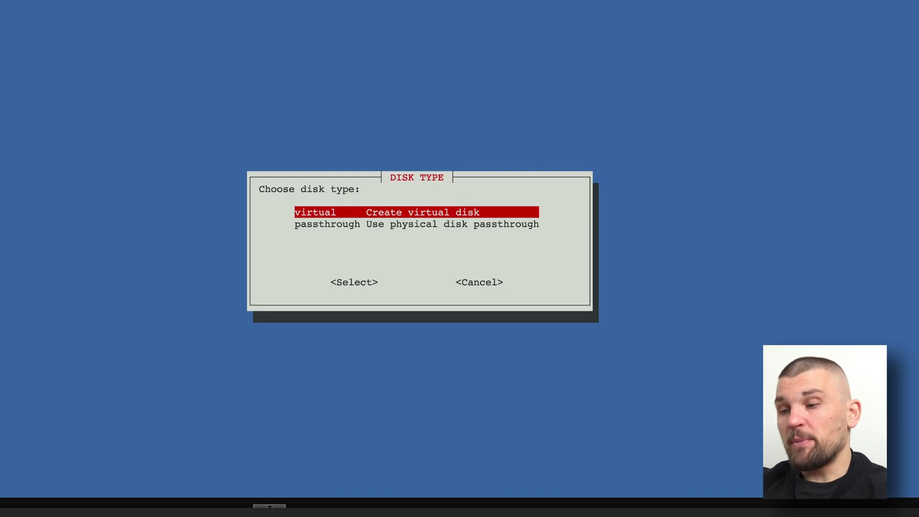
Create a 500 GB virtual disk on the chonky_01 storage volume and decline adding another disk
{"action": "key", "text": "Return"}
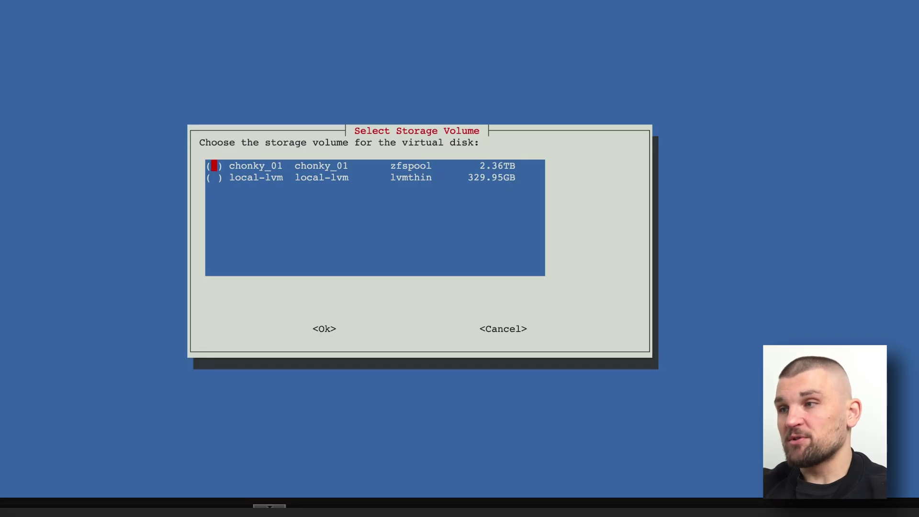
{"action": "key", "text": "Down"}
{"action": "key", "text": "Up"}
{"action": "key", "text": "space"}
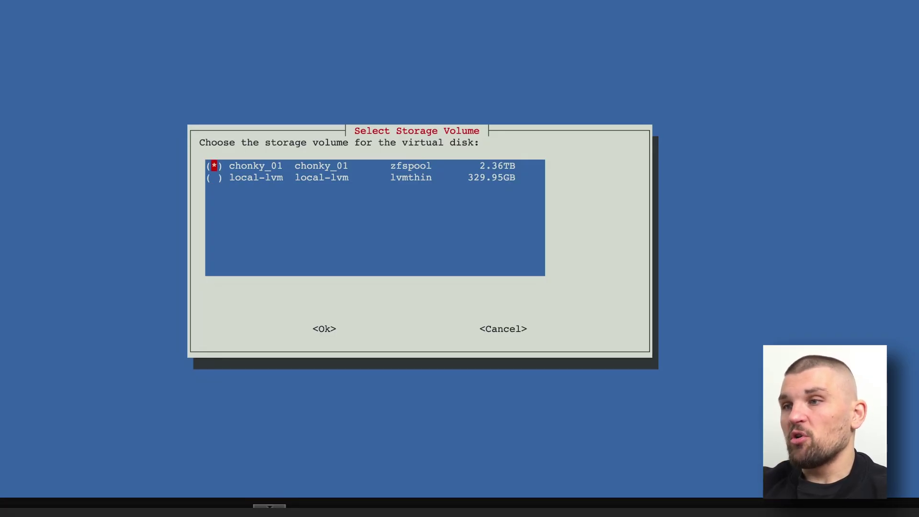
{"action": "key", "text": "Return"}
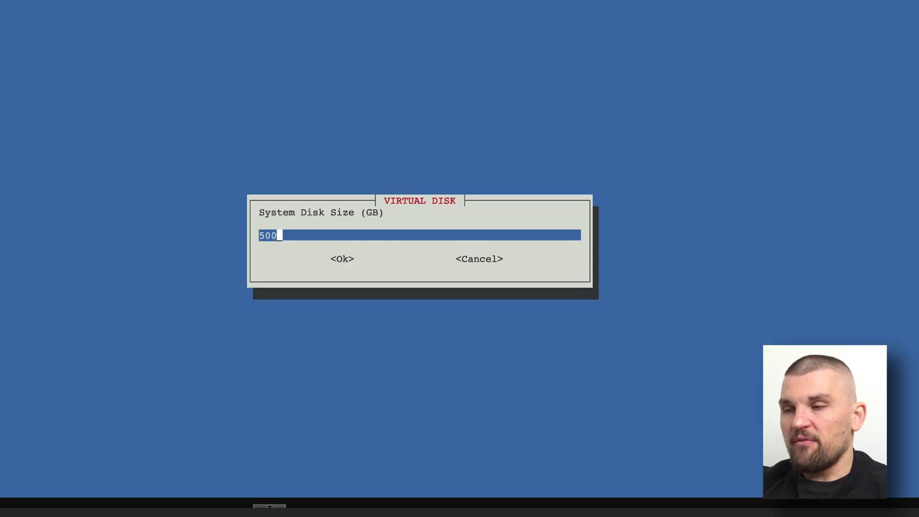
{"action": "key", "text": "Return"}
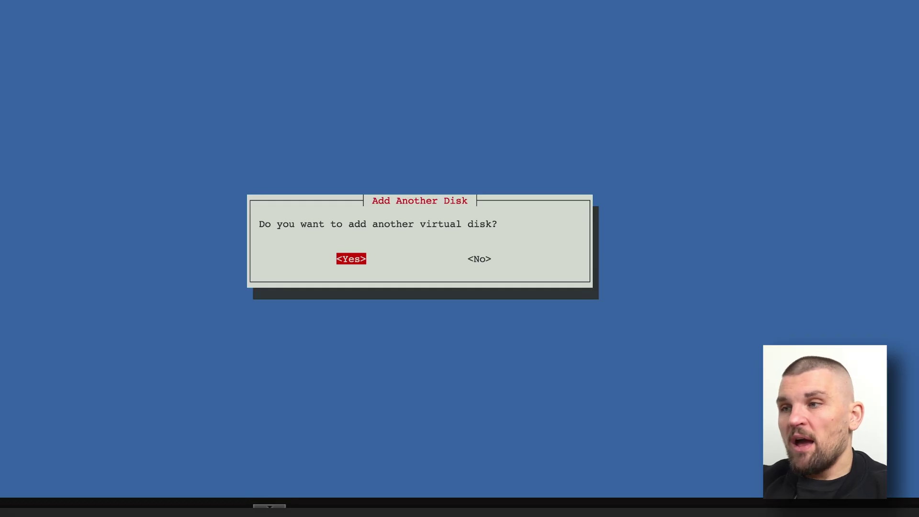
{"action": "key", "text": "Right"}
{"action": "key", "text": "Return"}
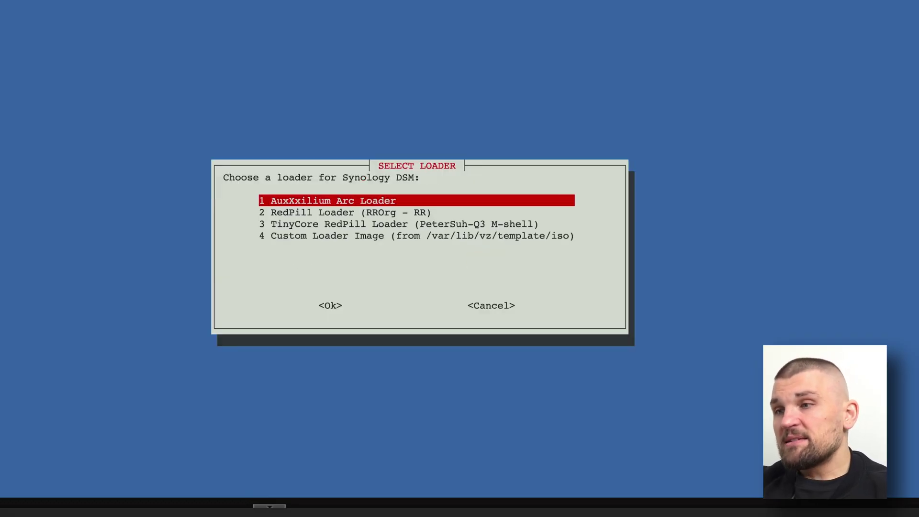
Choose the AuxXxilium Arc Loader and store both the EFI disk and the loader disk on chonky_01
{"action": "key", "text": "Down"}
{"action": "key", "text": "Down"}
{"action": "key", "text": "Down"}
{"action": "key", "text": "Up"}
{"action": "key", "text": "Up"}
{"action": "key", "text": "Up"}
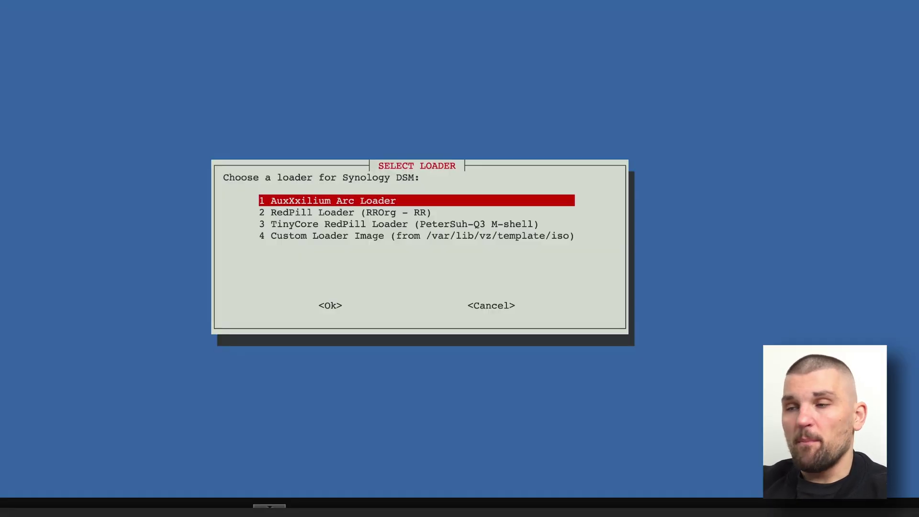
{"action": "key", "text": "Return"}
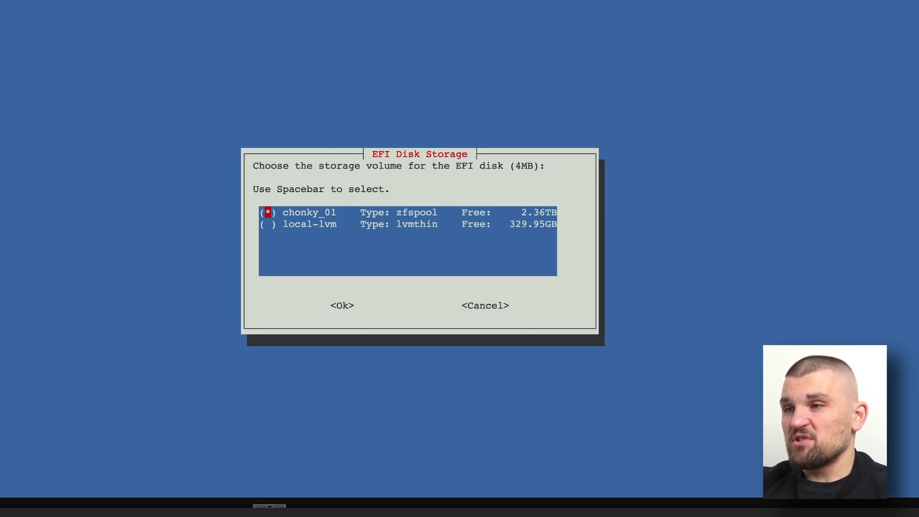
{"action": "key", "text": "Return"}
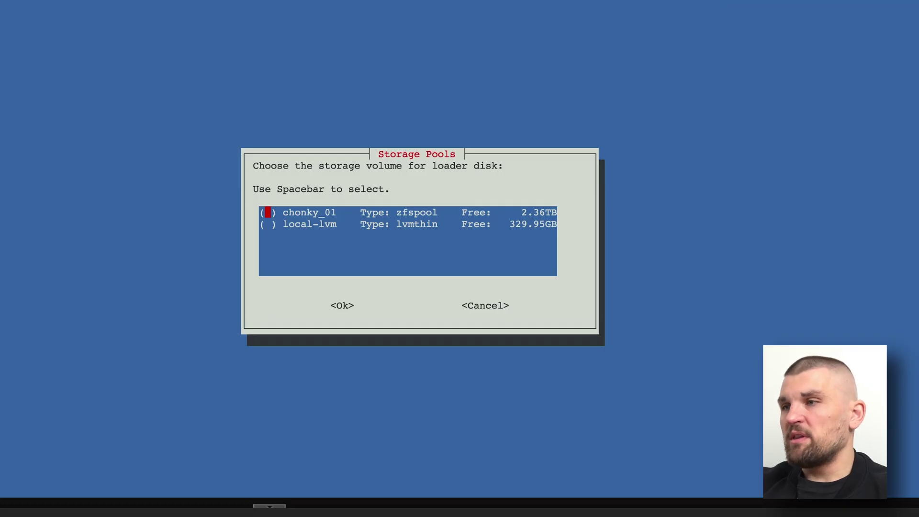
{"action": "key", "text": "Return"}
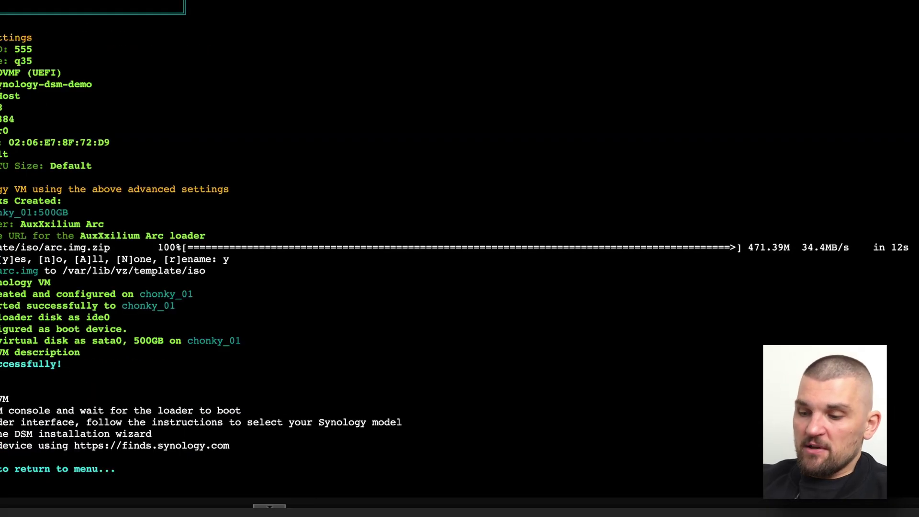
Return to the main ProxMenux menu and exit the script
{"action": "key", "text": "Return"}
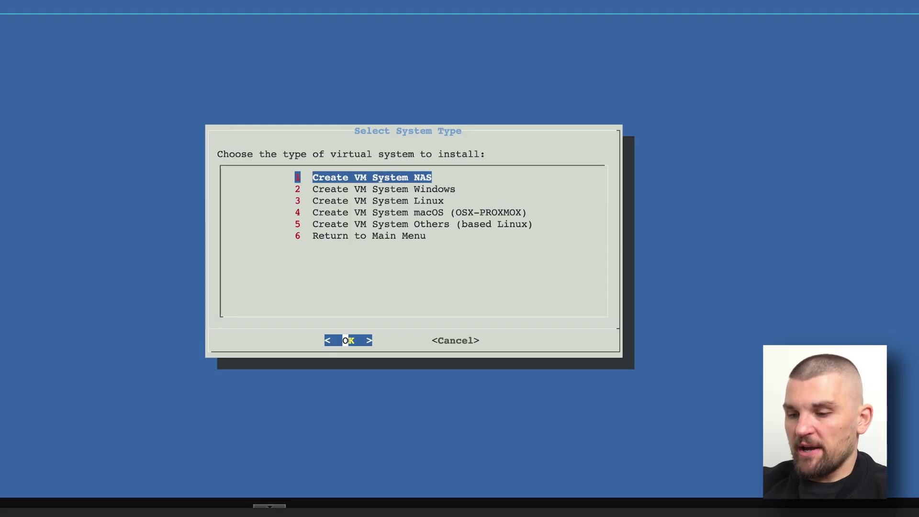
{"action": "key", "text": "6"}
{"action": "key", "text": "Return"}
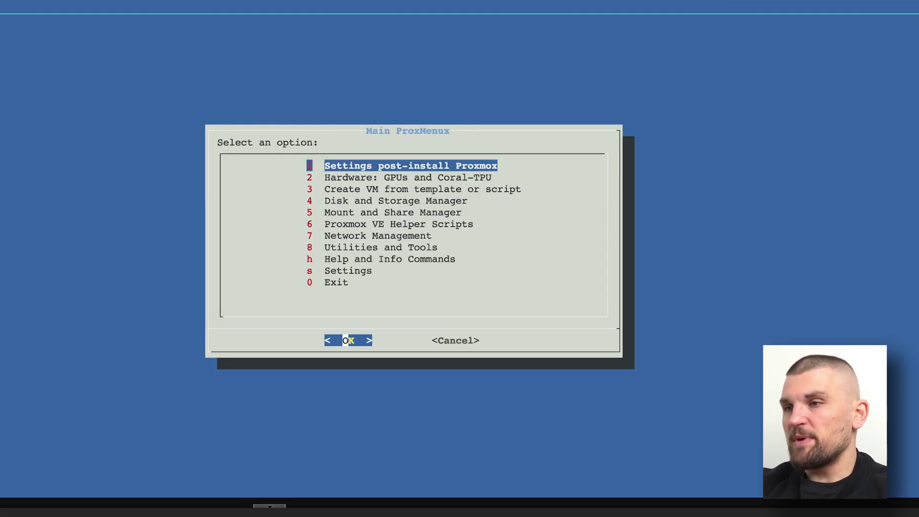
{"action": "key", "text": "0"}
{"action": "key", "text": "Return"}
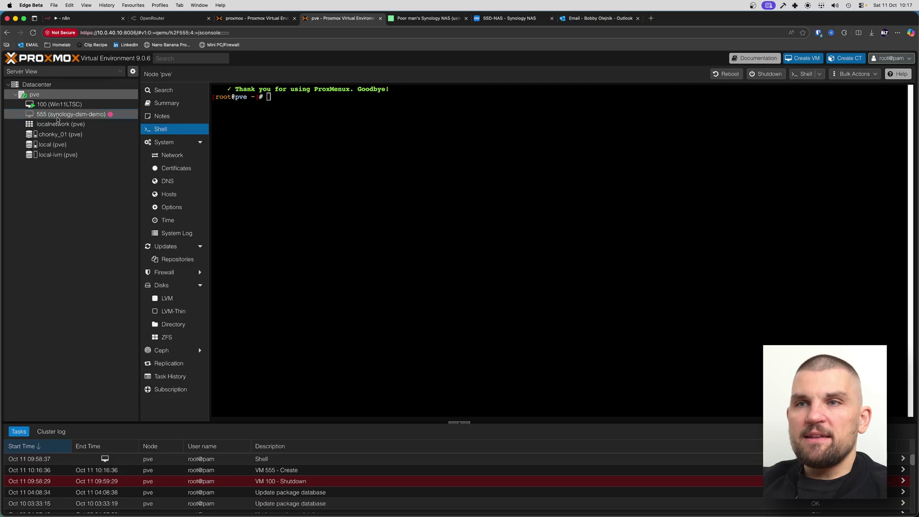
Start virtual machine 555 (synology-dsm-demo) from its console
{"action": "left_click", "coordinate": [71, 114]}
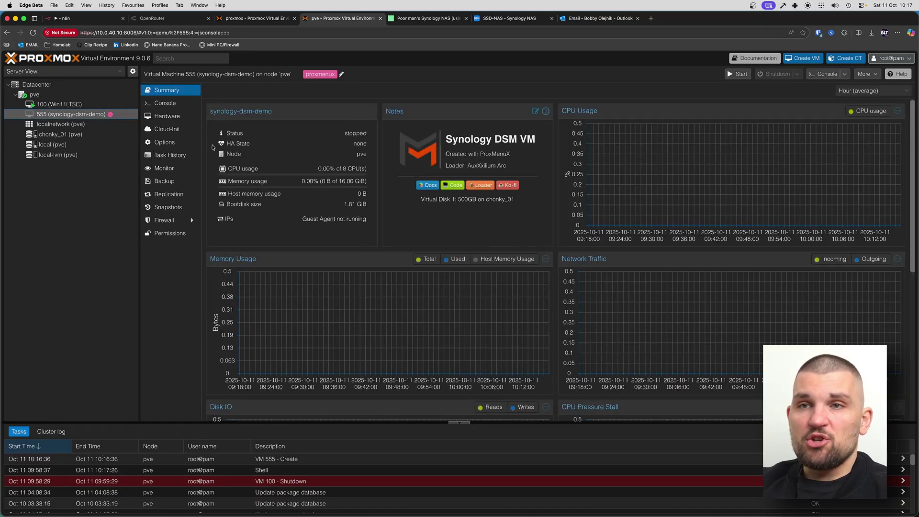
{"action": "left_click", "coordinate": [184, 106]}
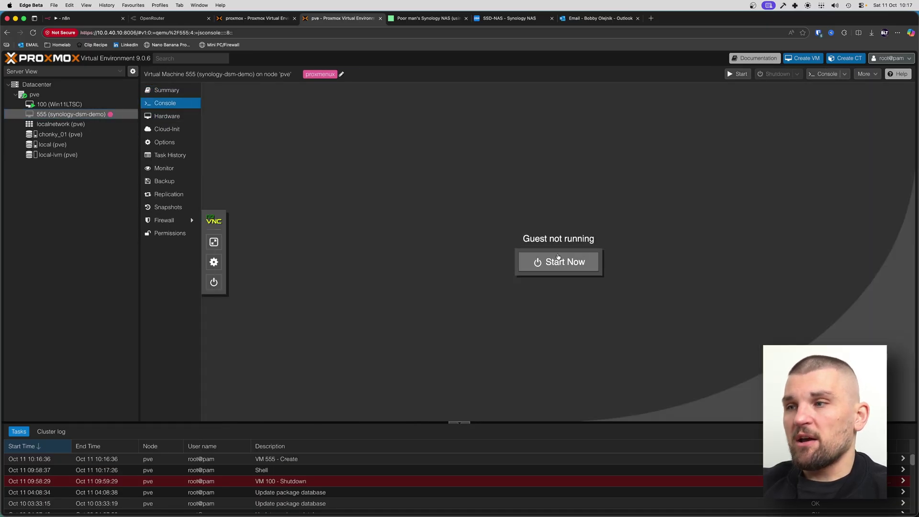
{"action": "left_click", "coordinate": [557, 262]}
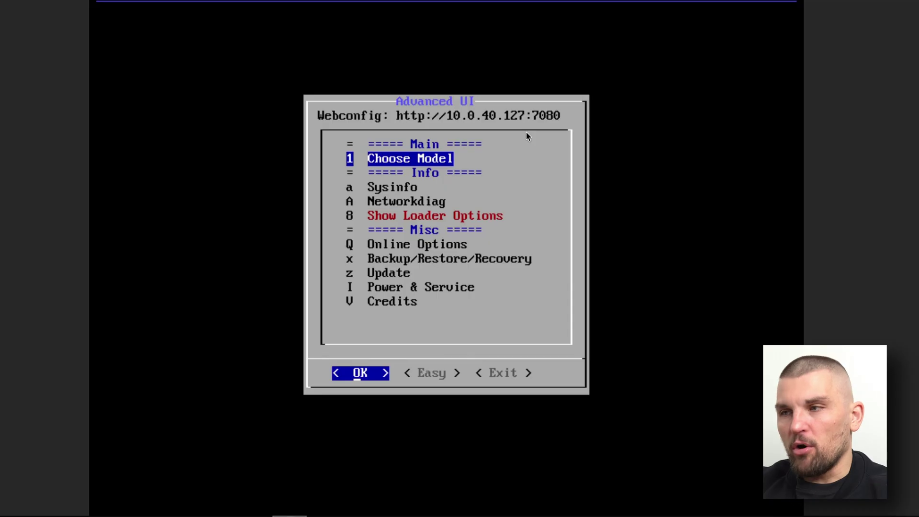
Choose DS923+ as the Synology model in the Arc Loader
{"action": "key", "text": "Return"}
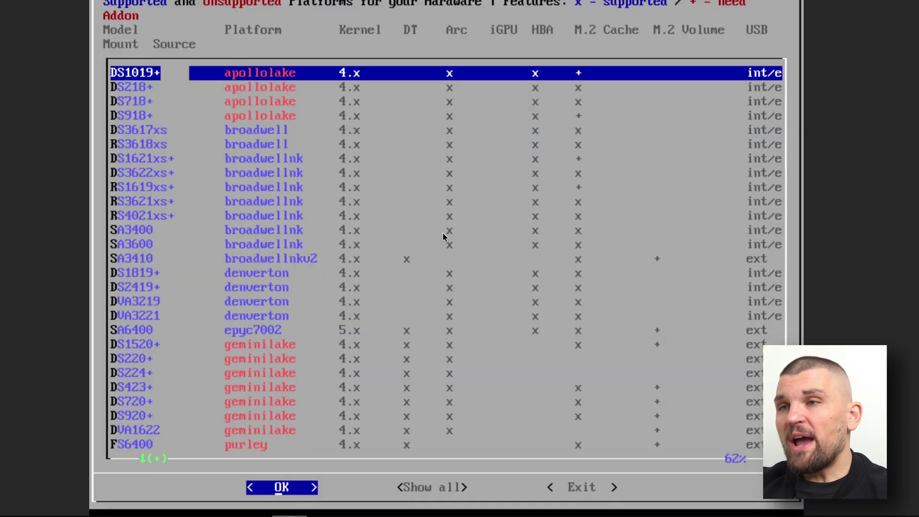
{"action": "key", "text": "Down"}
{"action": "key", "text": "Down"}
{"action": "key", "text": "Down"}
{"action": "key", "text": "Down"}
{"action": "key", "text": "Down"}
{"action": "key", "text": "Down"}
{"action": "key", "text": "Down"}
{"action": "key", "text": "Down"}
{"action": "key", "text": "Down"}
{"action": "key", "text": "Down"}
{"action": "key", "text": "Down"}
{"action": "key", "text": "Down"}
{"action": "key", "text": "Down"}
{"action": "key", "text": "Down"}
{"action": "key", "text": "Down"}
{"action": "key", "text": "Down"}
{"action": "key", "text": "Down"}
{"action": "key", "text": "Down"}
{"action": "key", "text": "Down"}
{"action": "key", "text": "Down"}
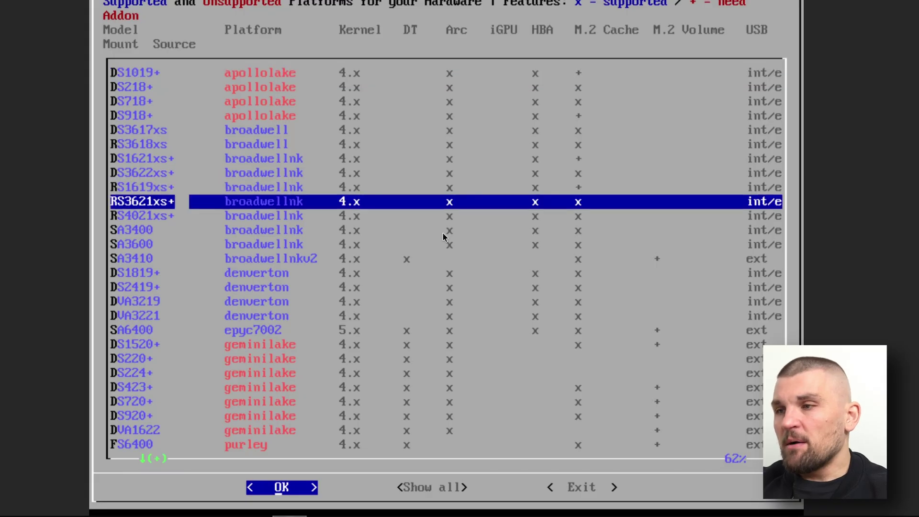
{"action": "key", "text": "Down"}
{"action": "key", "text": "Down"}
{"action": "key", "text": "Down"}
{"action": "key", "text": "Down"}
{"action": "key", "text": "Down"}
{"action": "key", "text": "Down"}
{"action": "key", "text": "Down"}
{"action": "key", "text": "Down"}
{"action": "key", "text": "Down"}
{"action": "key", "text": "Down"}
{"action": "key", "text": "Down"}
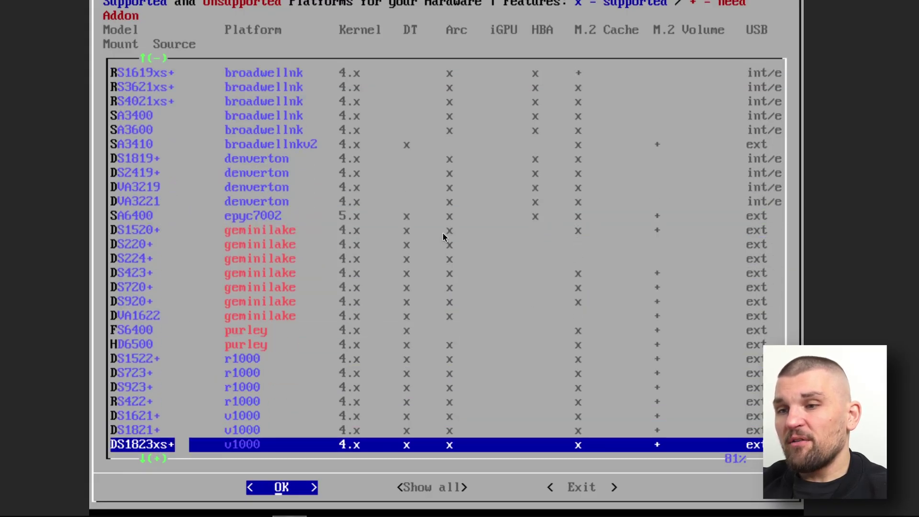
{"action": "key", "text": "Up"}
{"action": "key", "text": "Up"}
{"action": "key", "text": "Up"}
{"action": "key", "text": "Up"}
{"action": "key", "text": "Up"}
{"action": "key", "text": "Up"}
{"action": "key", "text": "Up"}
{"action": "key", "text": "Up"}
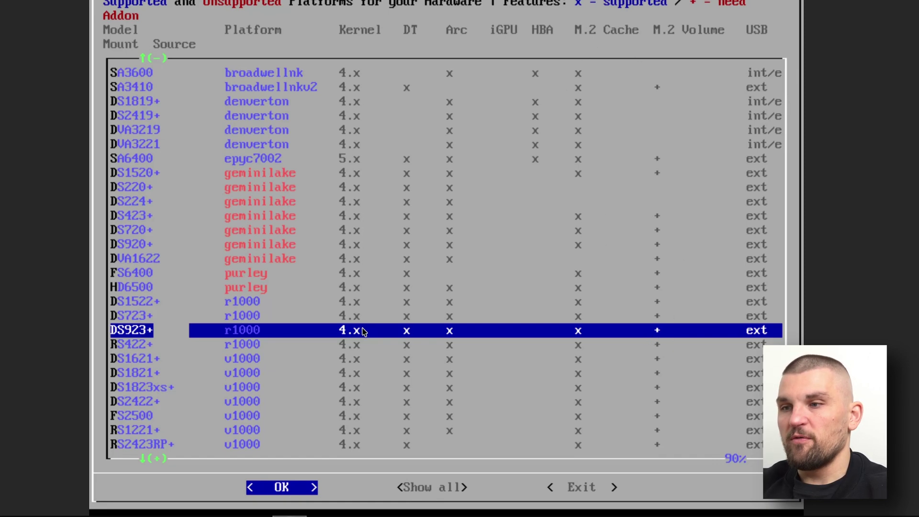
{"action": "key", "text": "Return"}
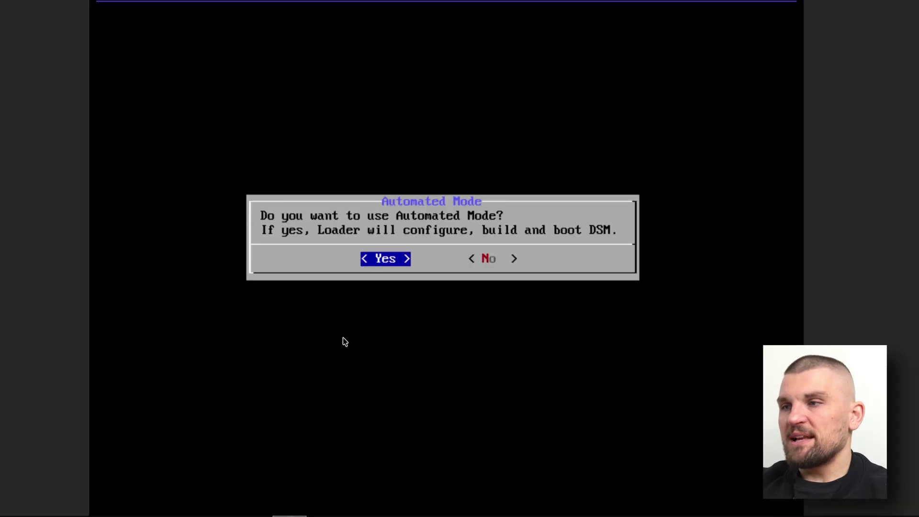
Accept Automated Mode for building the loader and boot the virtual machine into Arc DSM Mode
{"action": "key", "text": "Return"}
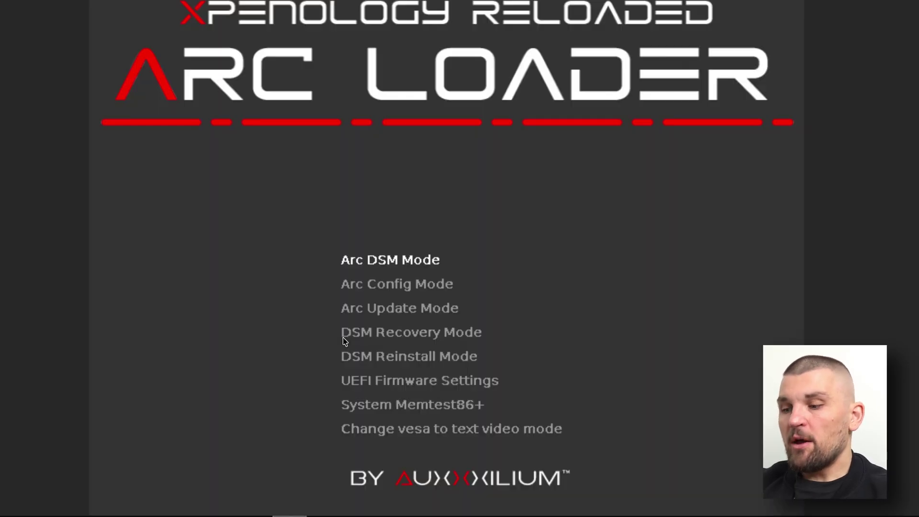
{"action": "key", "text": "Down"}
{"action": "key", "text": "Up"}
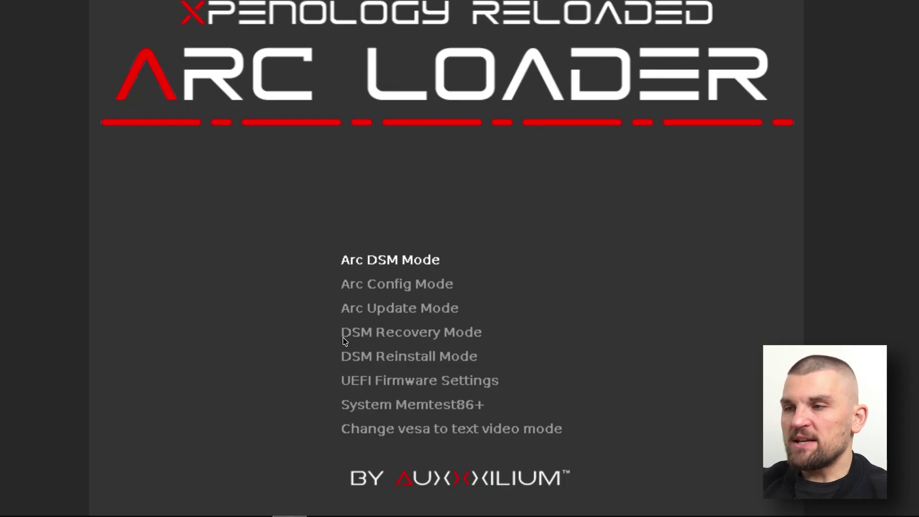
{"action": "key", "text": "Return"}
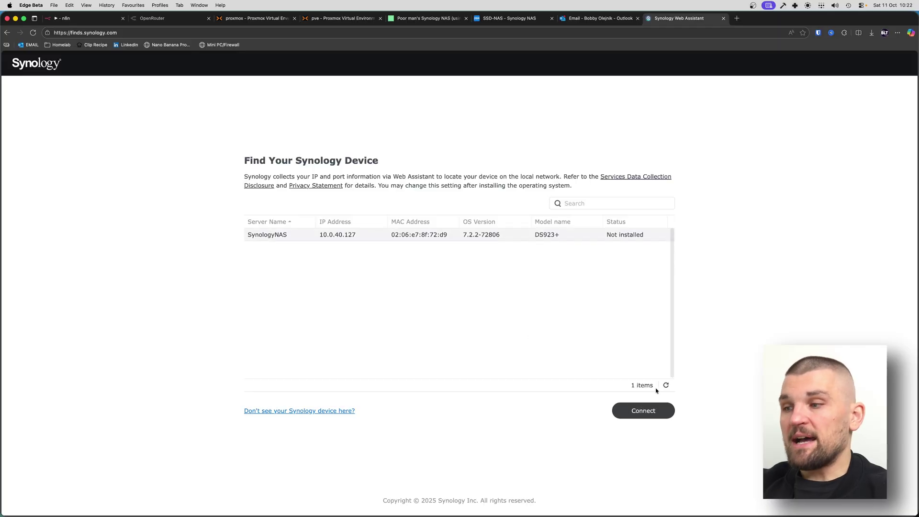
Connect to the DS923+ device found on finds.synology.com and accept the agreement terms
{"action": "left_click", "coordinate": [644, 410]}
{"action": "scroll", "coordinate": [649, 281], "scroll_direction": "down", "scroll_amount": 15}
{"action": "scroll", "coordinate": [649, 282], "scroll_direction": "down", "scroll_amount": 10}
{"action": "left_click", "coordinate": [249, 385]}
{"action": "left_click", "coordinate": [656, 412]}
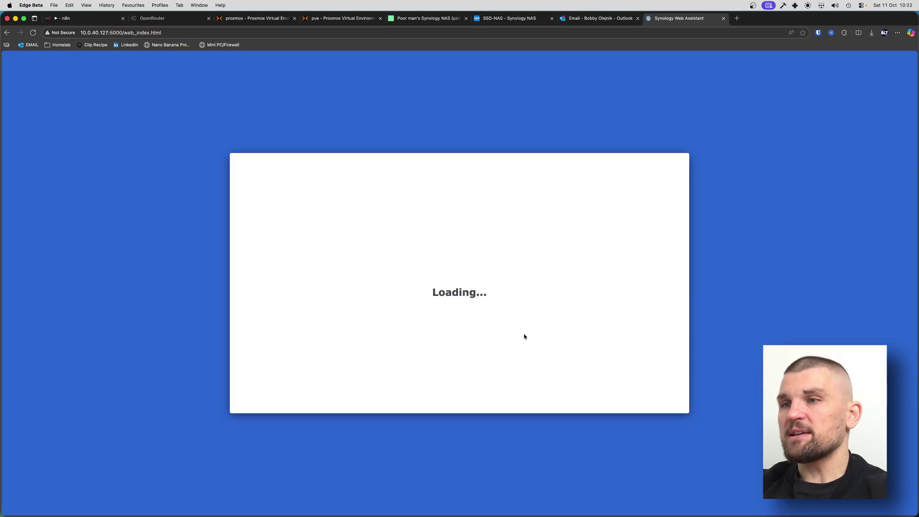
Install DSM 7.2.2-72806 by automatic download, confirming the data deletion with product model DS923+
{"action": "left_click", "coordinate": [480, 309]}
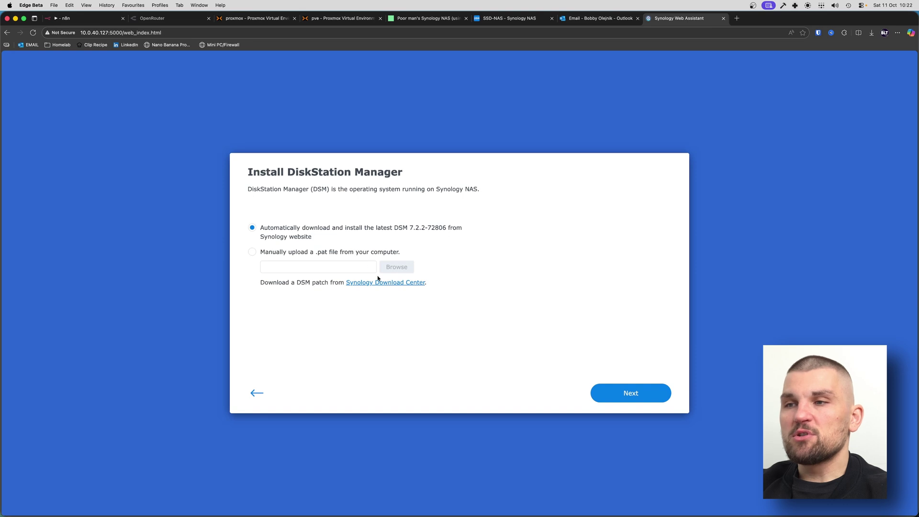
{"action": "left_click", "coordinate": [623, 394]}
{"action": "left_click", "coordinate": [385, 298]}
{"action": "left_click", "coordinate": [517, 322]}
{"action": "left_click", "coordinate": [434, 293]}
{"action": "type", "text": "DS923+"}
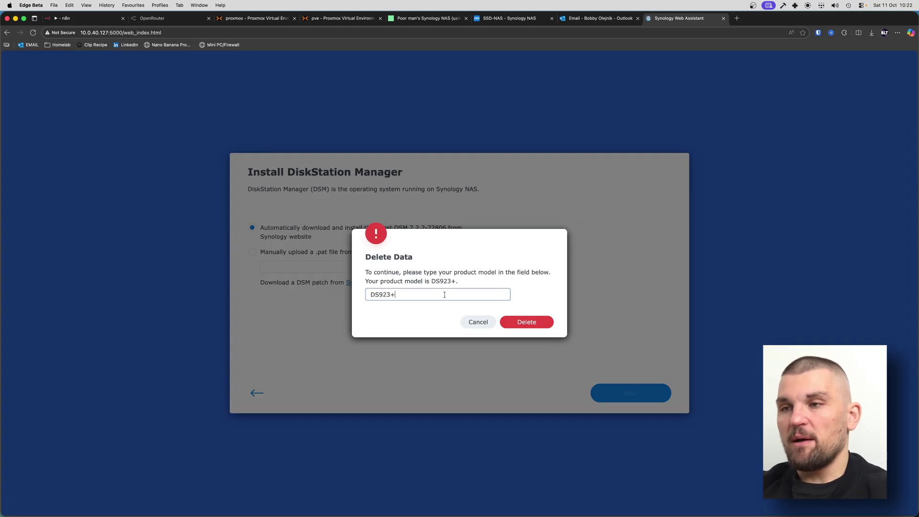
{"action": "left_click", "coordinate": [526, 323]}
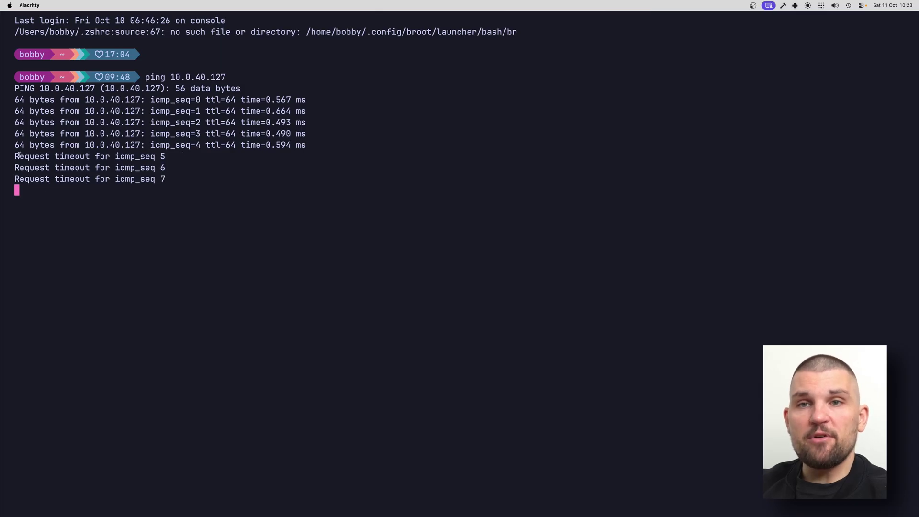
{"action": "left_click_drag", "start_coordinate": [19, 156], "coordinate": [168, 153]}
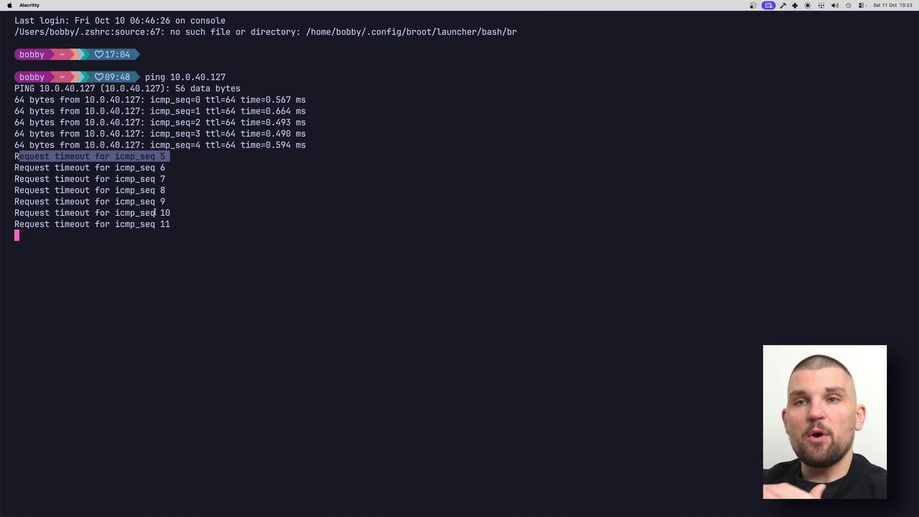
{"action": "left_click", "coordinate": [19, 153]}
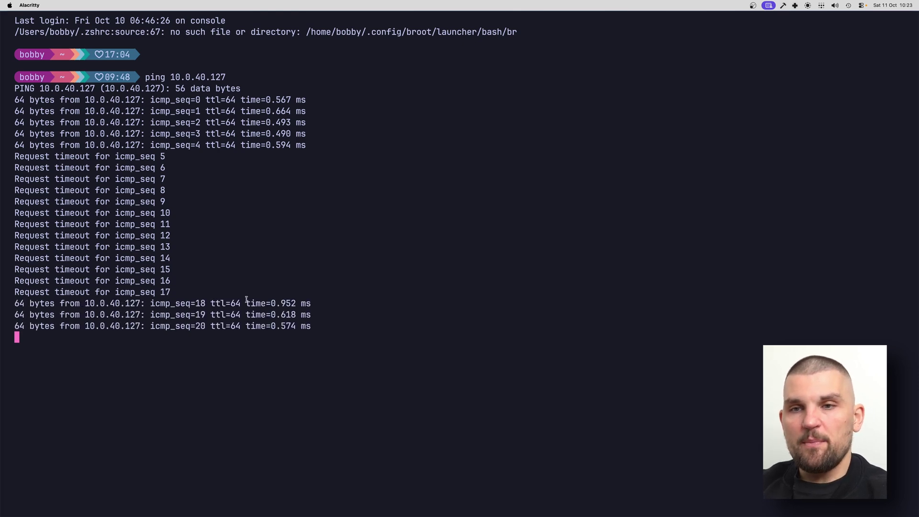
Switch from the terminal to the browser, reload the DS923+ restart page and start the DSM 7.2 setup
{"action": "key", "text": "ctrl+Up"}
{"action": "left_click", "coordinate": [255, 77]}
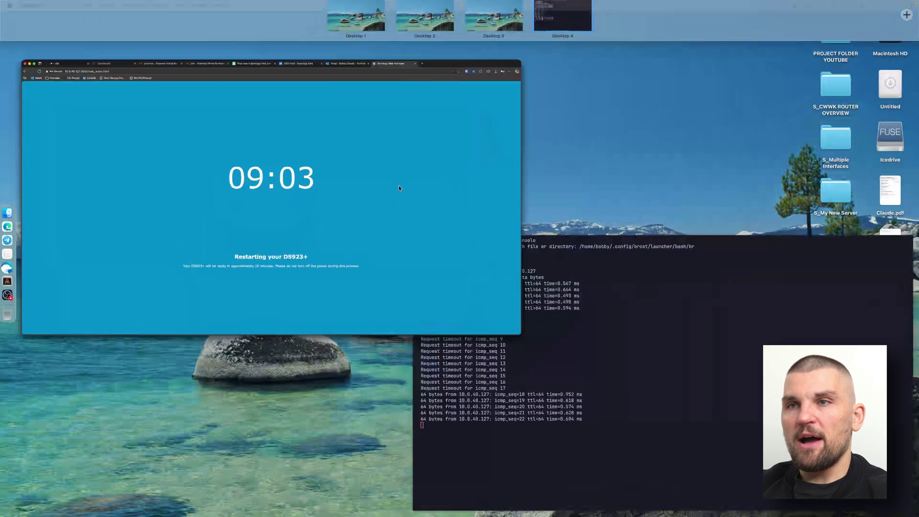
{"action": "left_click", "coordinate": [32, 33]}
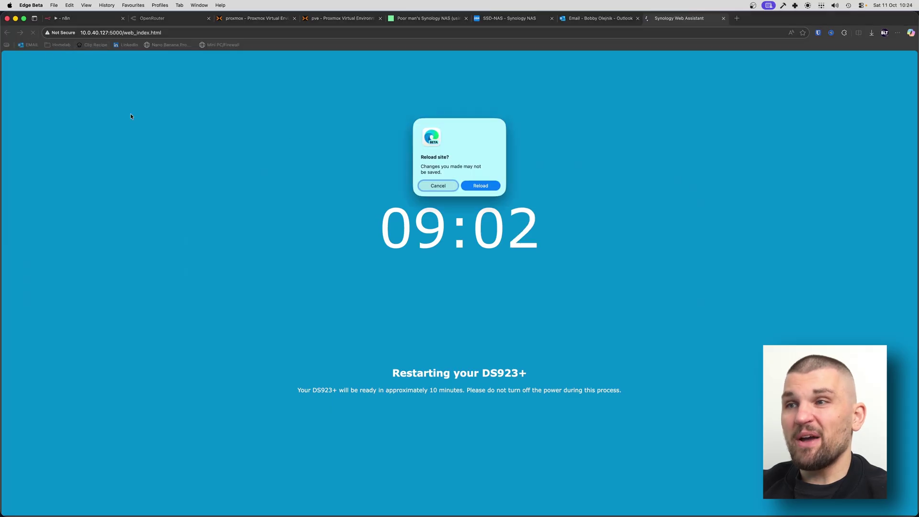
{"action": "left_click", "coordinate": [478, 189]}
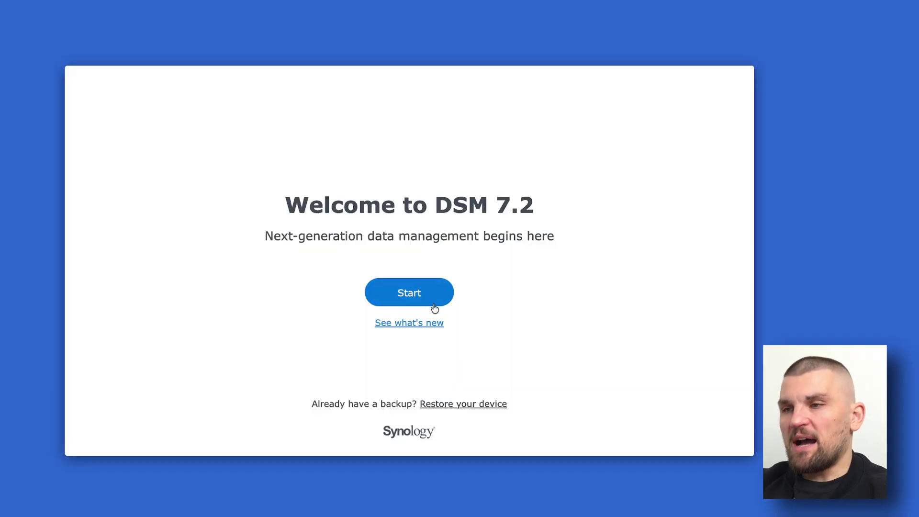
{"action": "left_click", "coordinate": [428, 300]}
Name the device DEMO-NAS and create the administrator account, entering its username and the account password with confirmation
{"action": "left_click", "coordinate": [290, 158]}
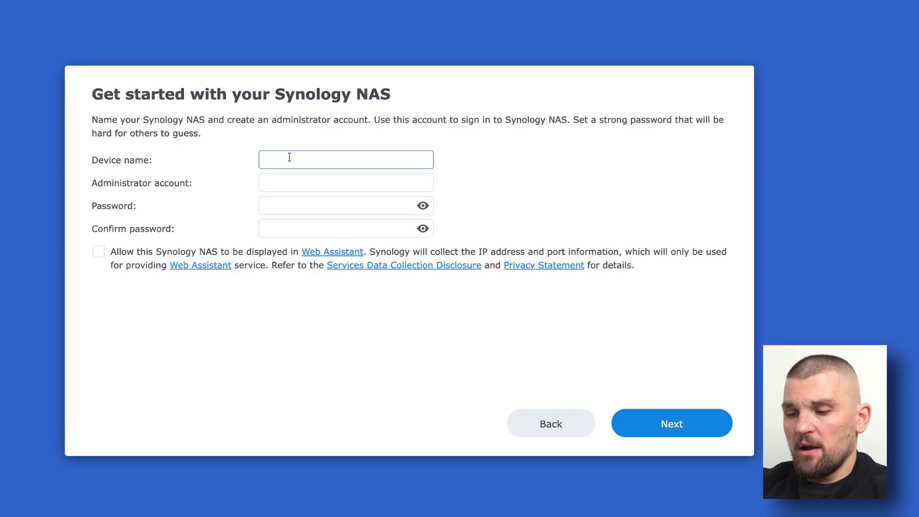
{"action": "type", "text": "DEMO-NAS"}
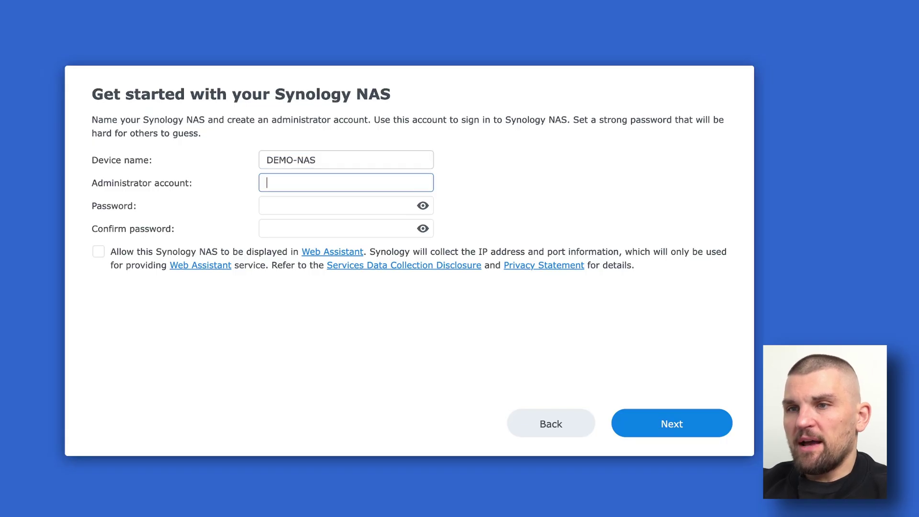
{"action": "key", "text": "Tab"}
{"action": "type", "text": "bobby"}
{"action": "key", "text": "Tab"}
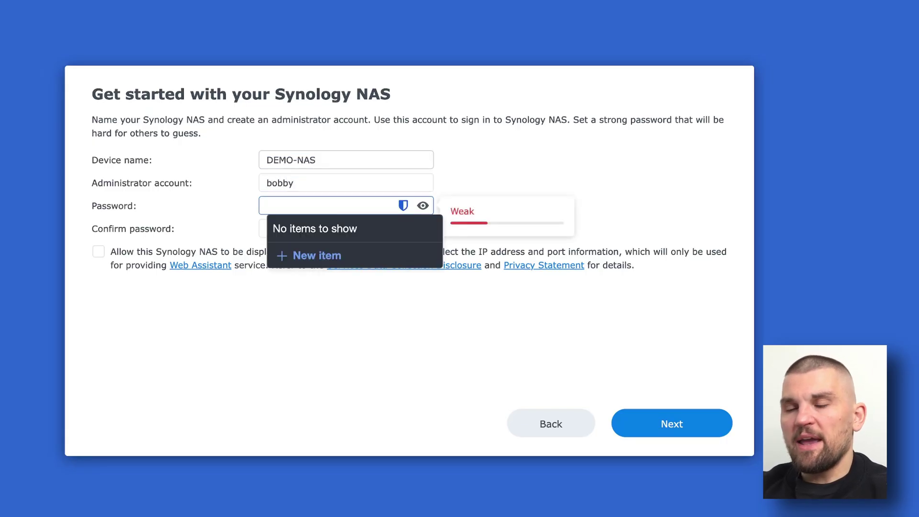
{"action": "type", "text": "*****"}
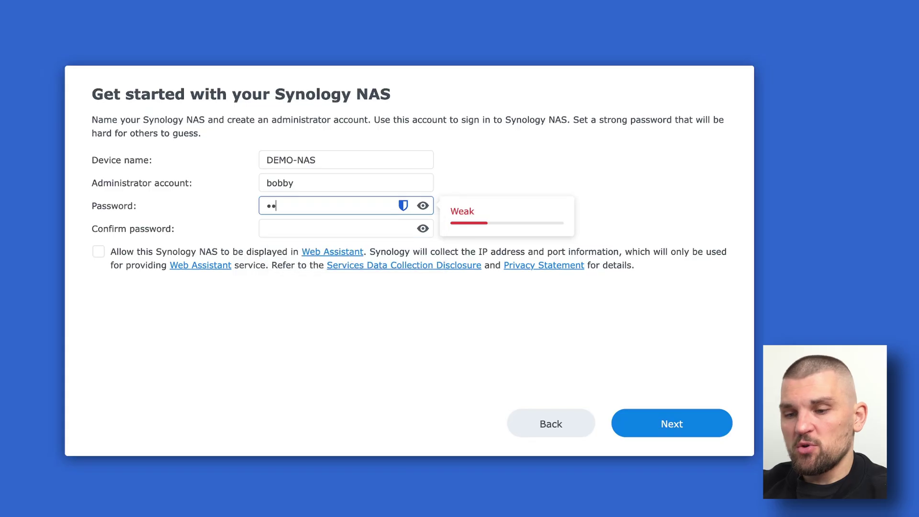
{"action": "type", "text": "*****"}
{"action": "key", "text": "Tab"}
{"action": "type", "text": "**********"}
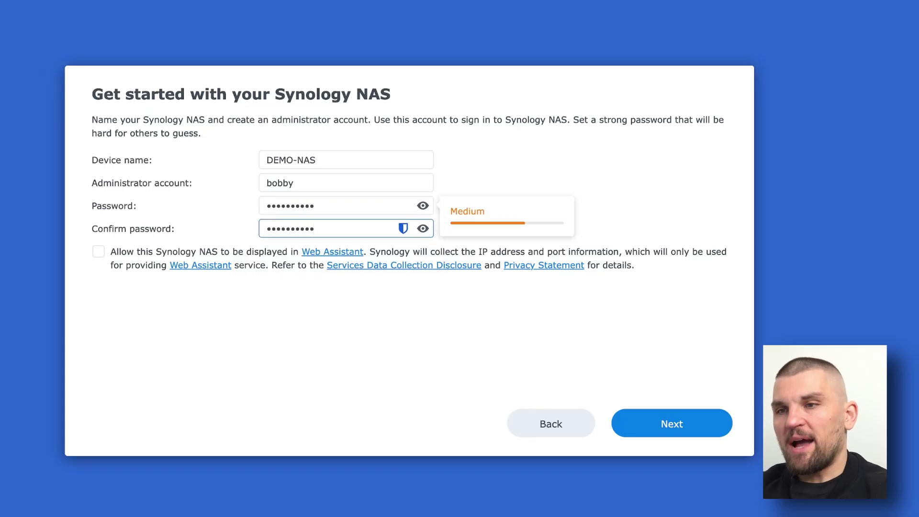
{"action": "left_click", "coordinate": [683, 423]}
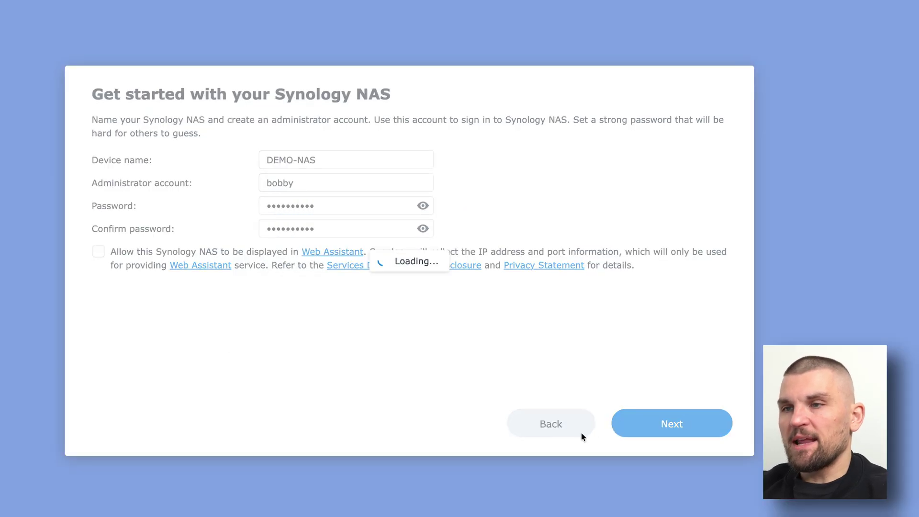
Choose to be notified of updates and install them manually, skip the Synology Account, and submit without agreeing to Device Analytics
{"action": "left_click", "coordinate": [109, 219]}
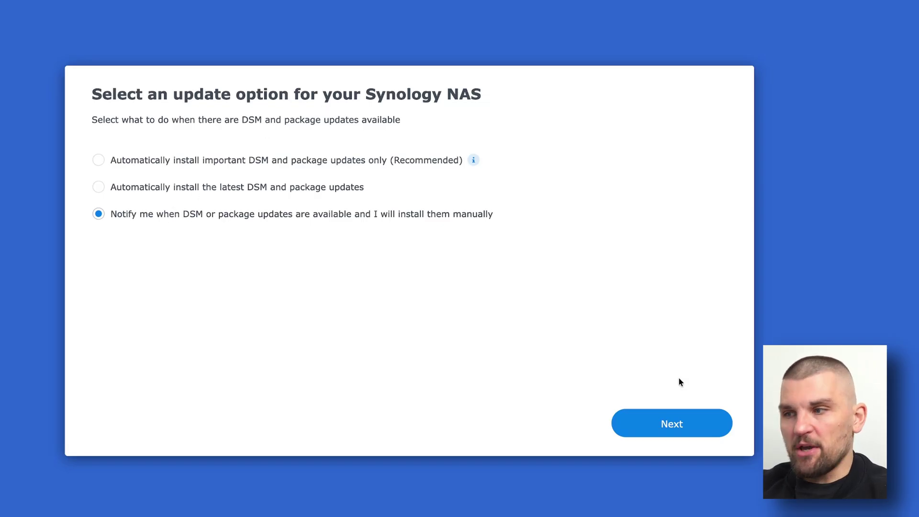
{"action": "left_click", "coordinate": [706, 424]}
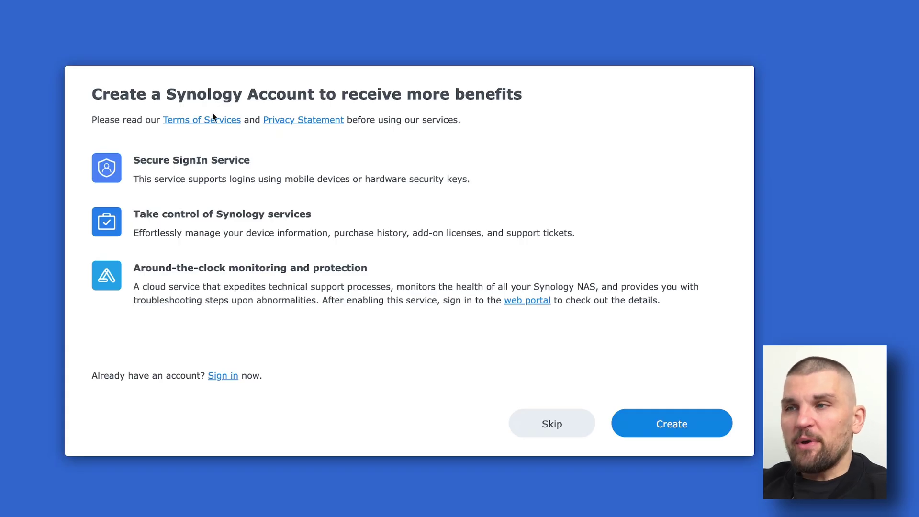
{"action": "left_click", "coordinate": [553, 427]}
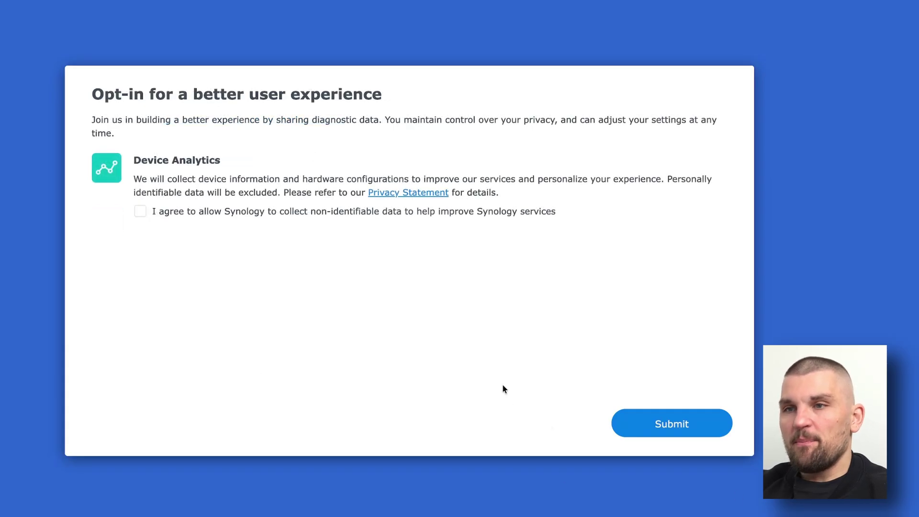
{"action": "left_click", "coordinate": [684, 425]}
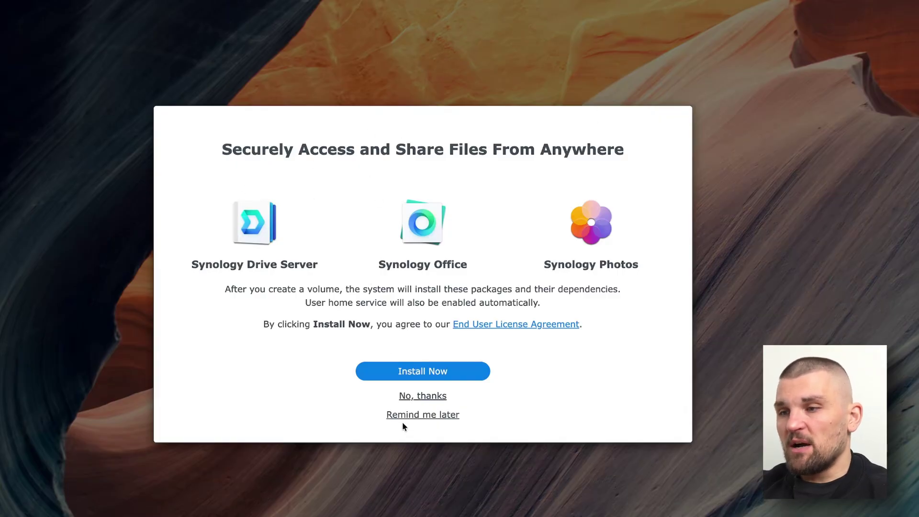
Decline the suggested packages, Extended Warranty Plus, 2-Factor Authentication and Adaptive MFA offers
{"action": "left_click", "coordinate": [430, 396]}
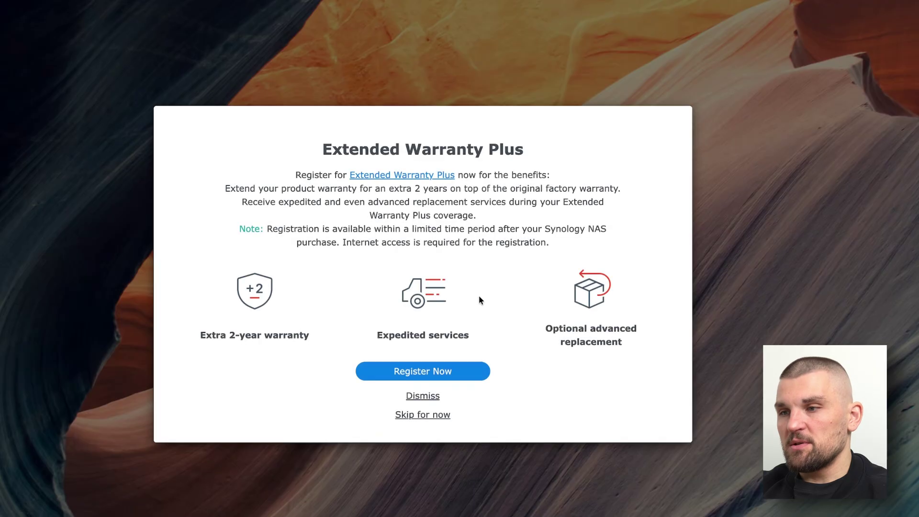
{"action": "left_click", "coordinate": [420, 394]}
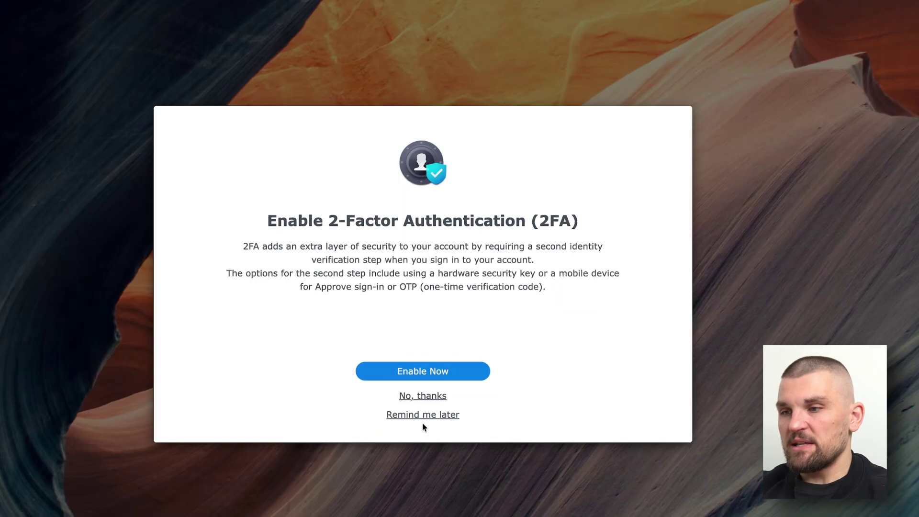
{"action": "left_click", "coordinate": [421, 396]}
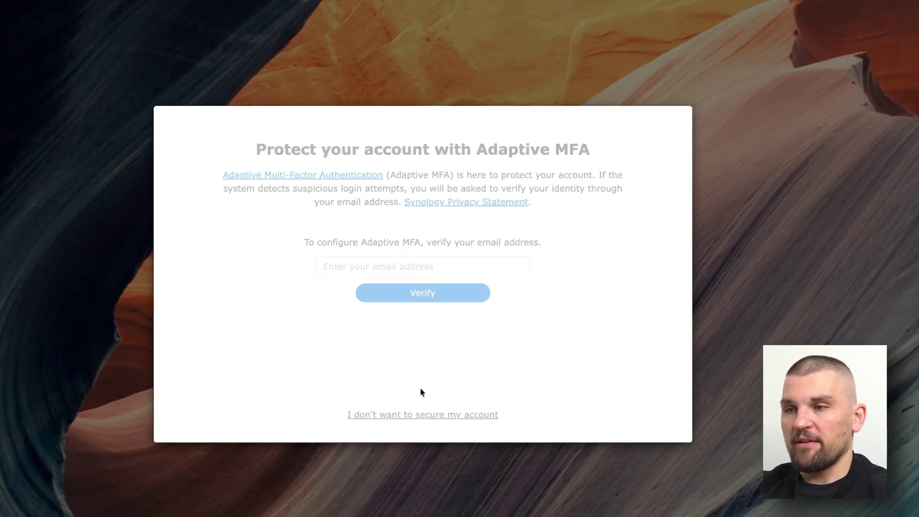
{"action": "left_click", "coordinate": [441, 411]}
{"action": "left_click", "coordinate": [516, 306]}
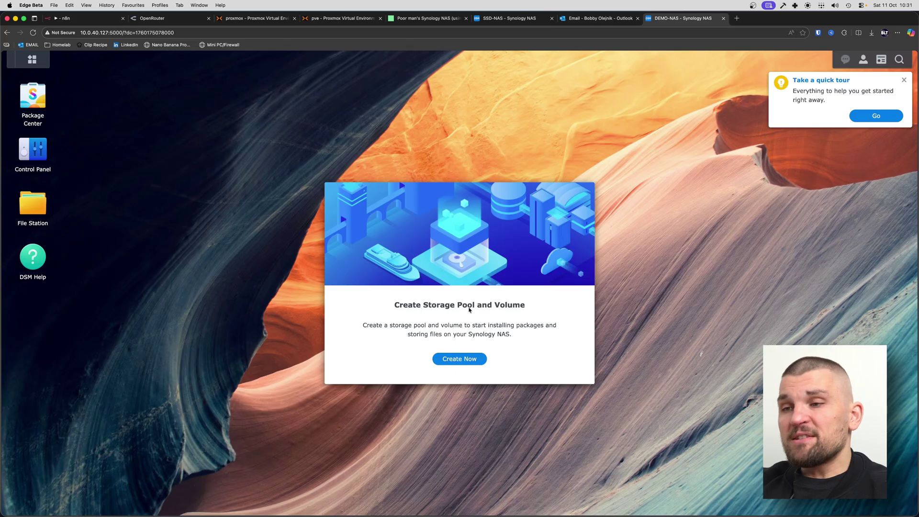
Start creating a storage pool and volume with the SHR RAID type and no pool description
{"action": "left_click", "coordinate": [460, 359]}
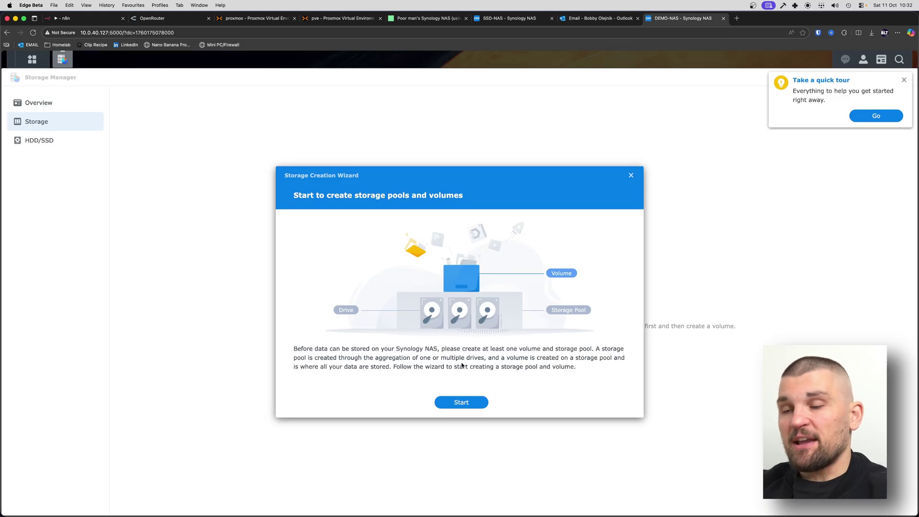
{"action": "left_click", "coordinate": [458, 403]}
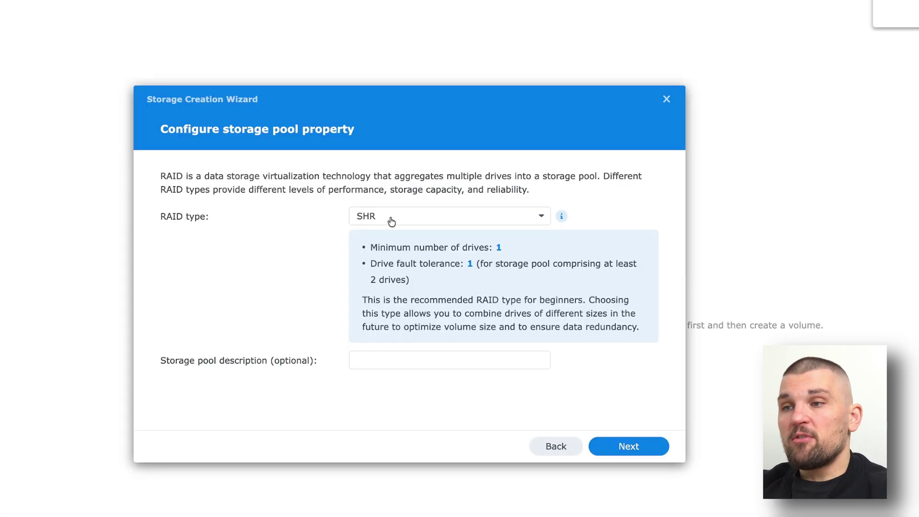
{"action": "left_click", "coordinate": [454, 255]}
{"action": "left_click", "coordinate": [453, 255]}
{"action": "left_click", "coordinate": [411, 360]}
{"action": "left_click", "coordinate": [625, 455]}
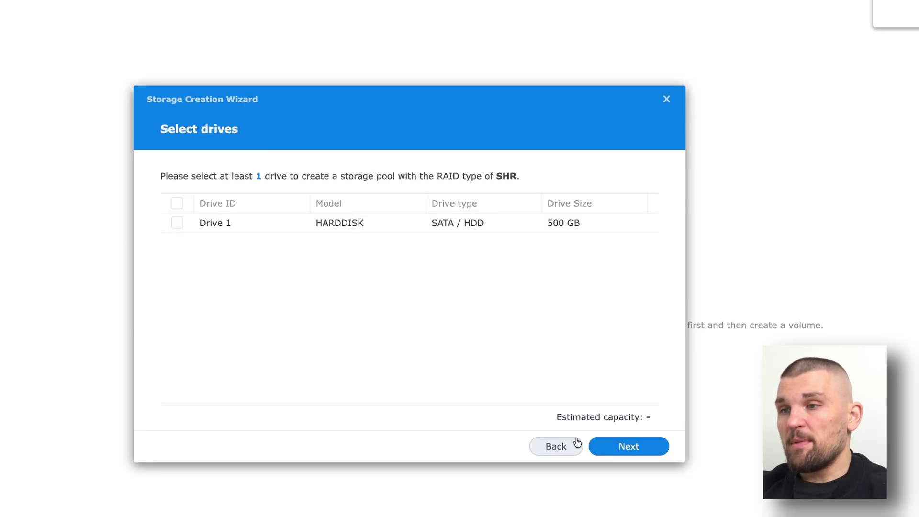
Select the 500 GB Drive 1 for the storage pool and skip the drive check
{"action": "left_click", "coordinate": [174, 223]}
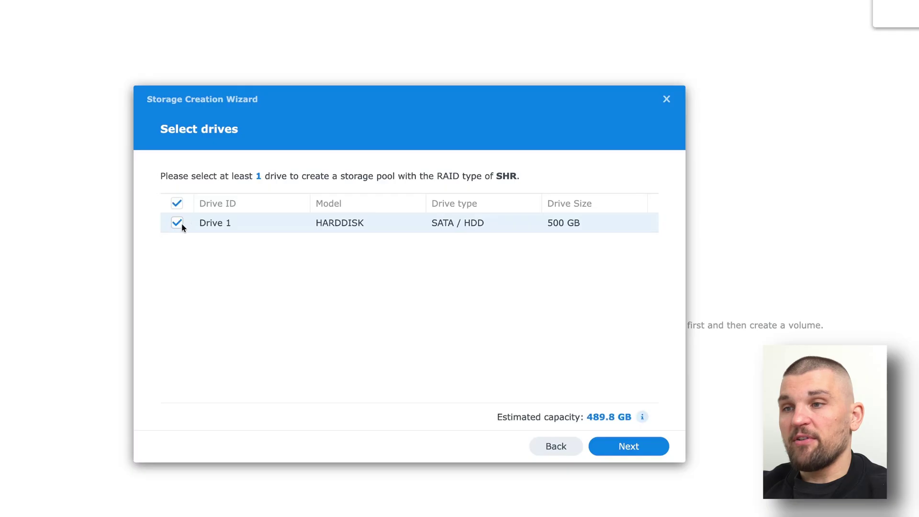
{"action": "left_click", "coordinate": [655, 446]}
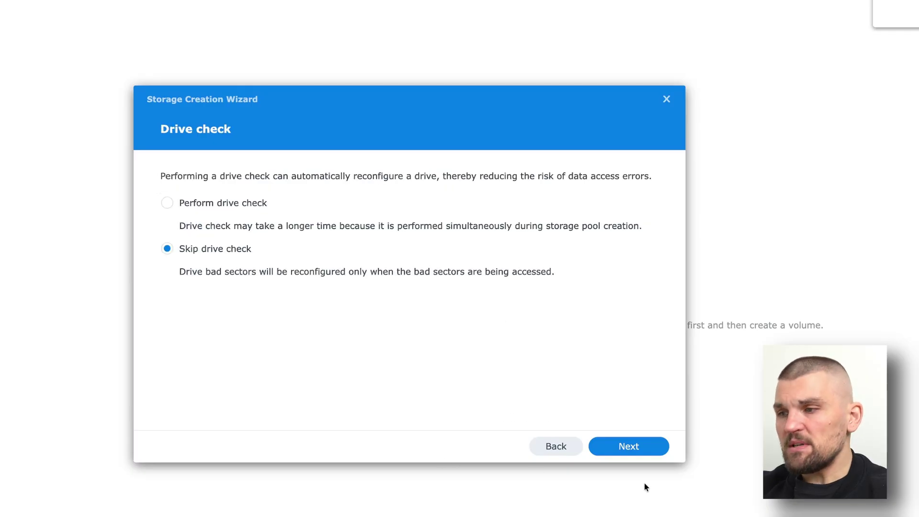
{"action": "left_click", "coordinate": [655, 445]}
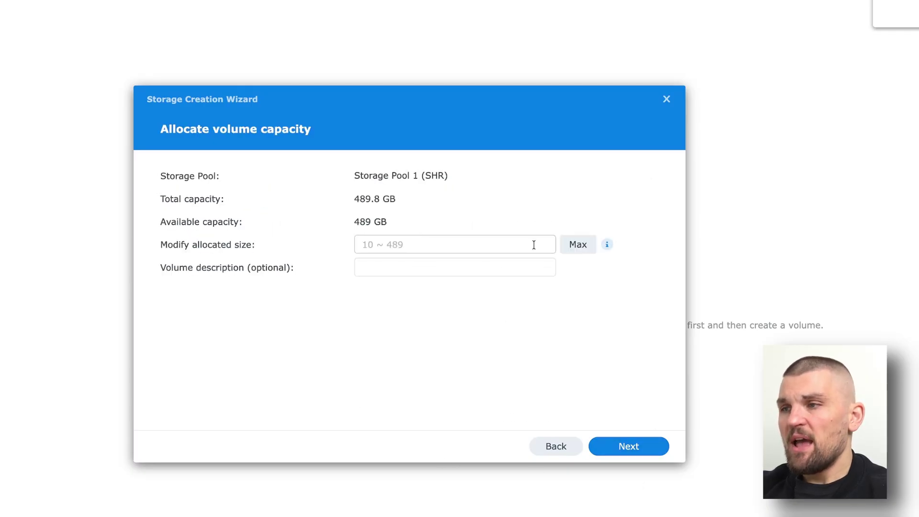
Allocate the maximum 489 GB to a Btrfs volume without encryption, and apply and confirm the storage creation
{"action": "left_click", "coordinate": [580, 243]}
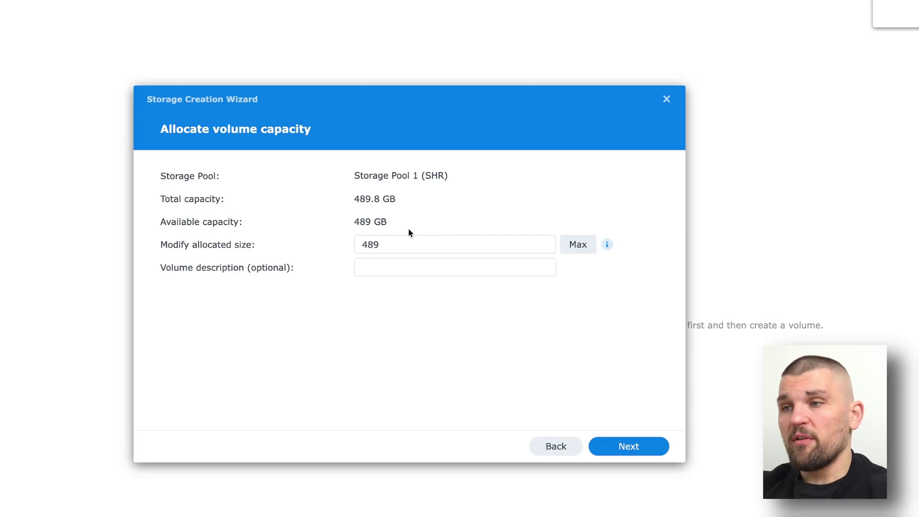
{"action": "left_click", "coordinate": [596, 445]}
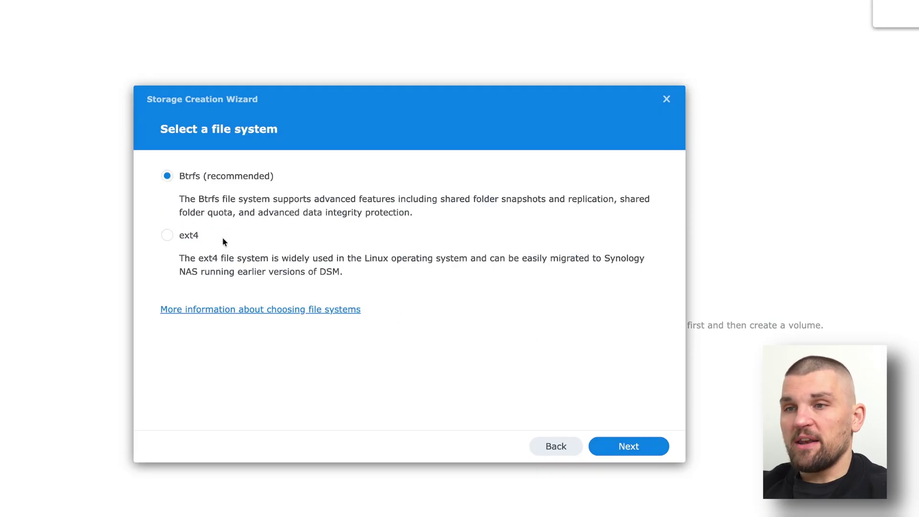
{"action": "left_click", "coordinate": [617, 451]}
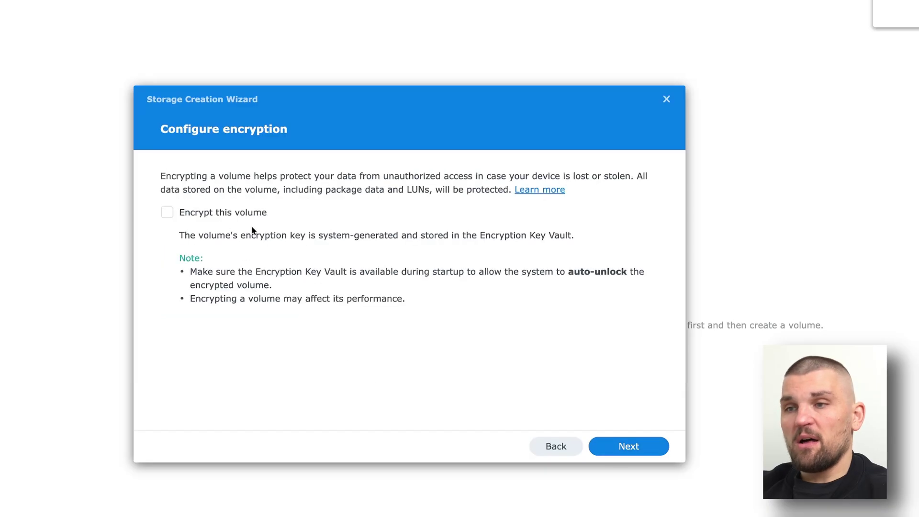
{"action": "left_click", "coordinate": [619, 450]}
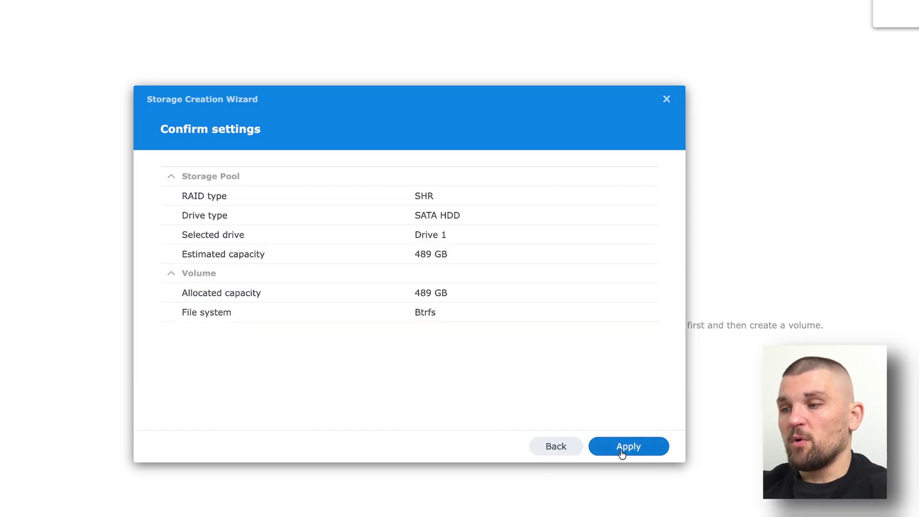
{"action": "left_click", "coordinate": [657, 446]}
{"action": "left_click", "coordinate": [520, 301]}
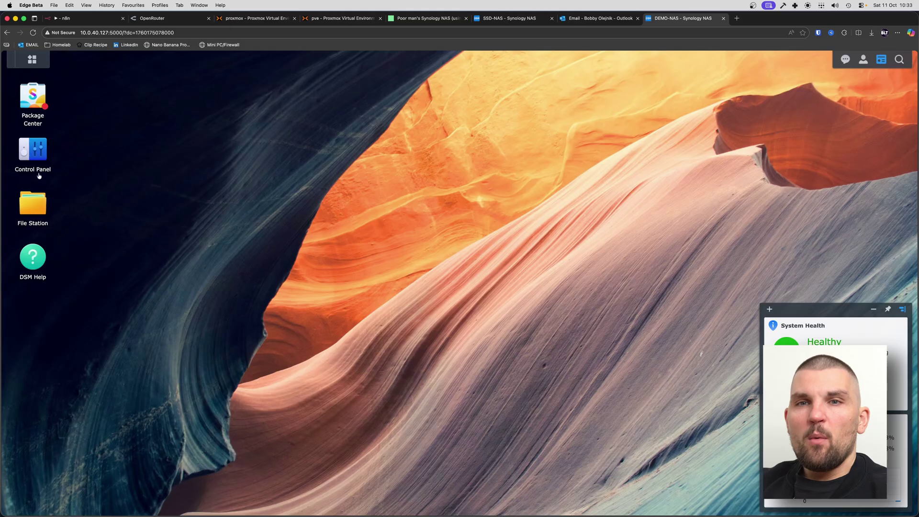
Begin creating a shared folder from the Control Panel and name it Backup
{"action": "left_click", "coordinate": [40, 176]}
{"action": "left_click", "coordinate": [326, 263]}
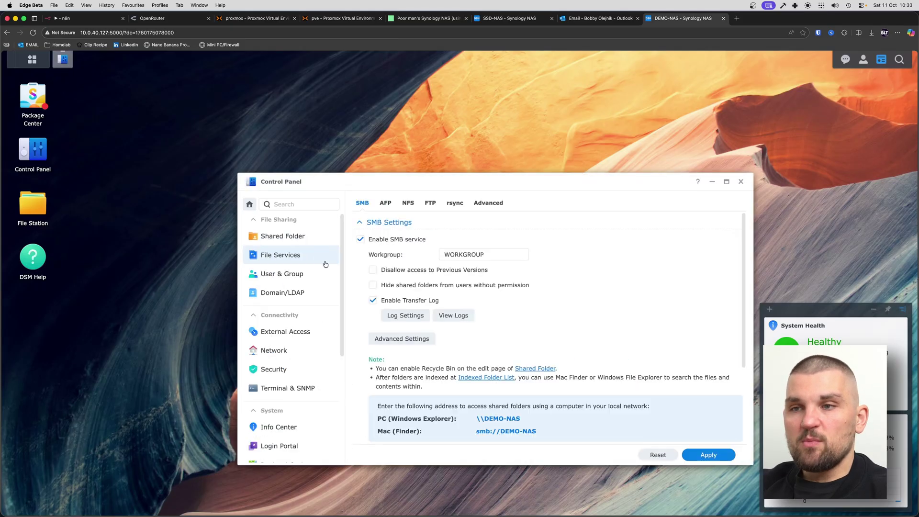
{"action": "left_click", "coordinate": [280, 239]}
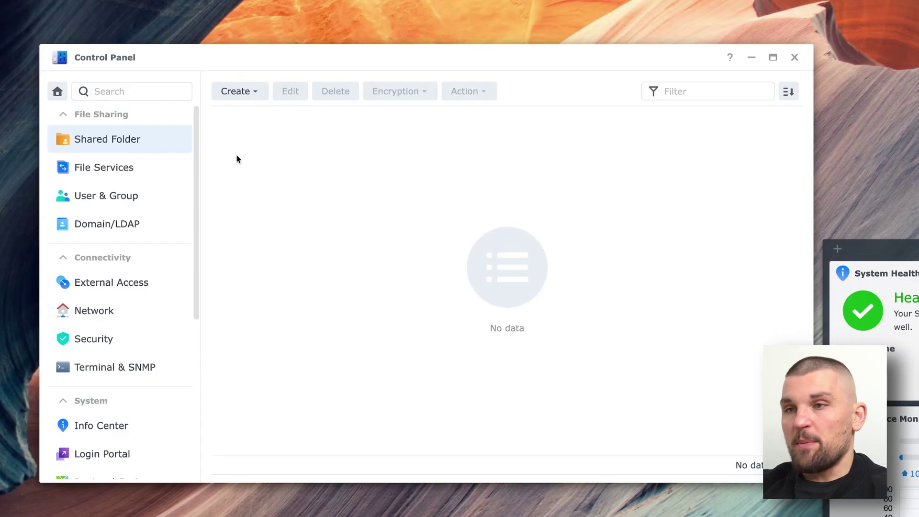
{"action": "left_click", "coordinate": [242, 93]}
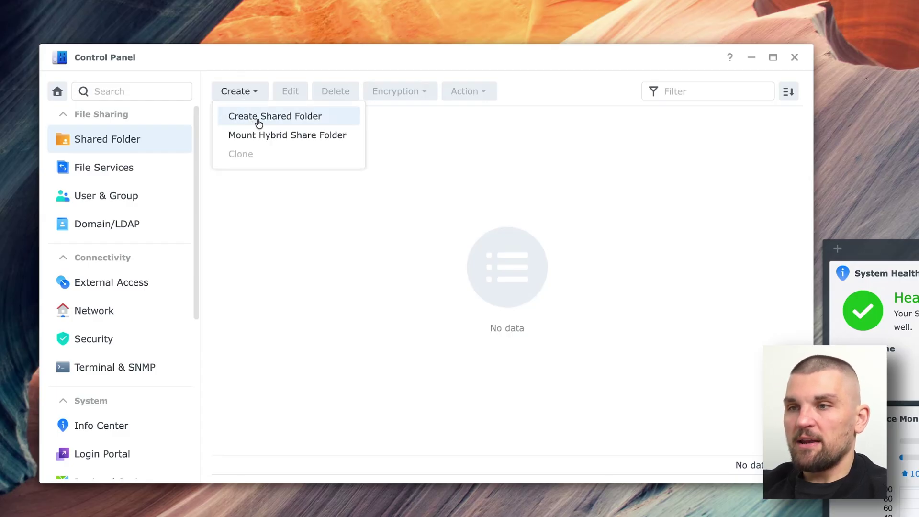
{"action": "left_click", "coordinate": [258, 120]}
{"action": "left_click", "coordinate": [355, 157]}
{"action": "type", "text": "Backup"}
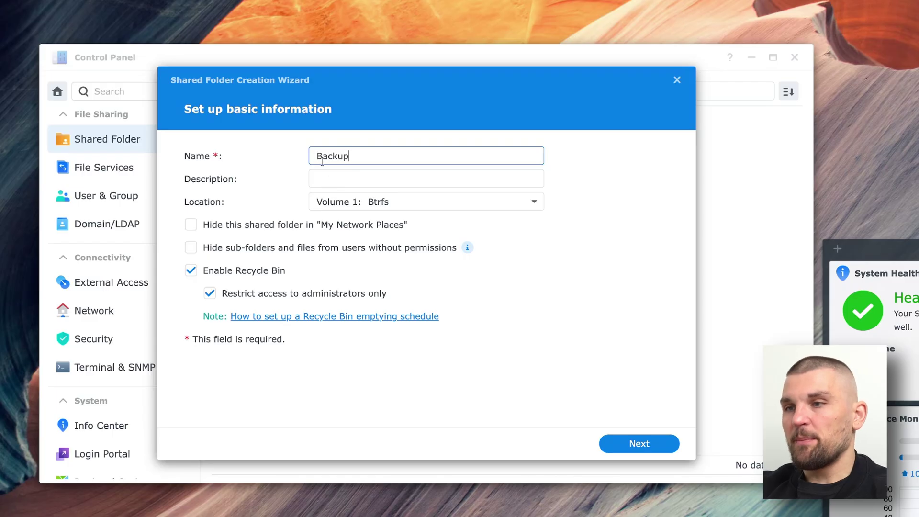
Set the shared folder's description to Backups and keep Volume 1: Btrfs as its location
{"action": "left_click", "coordinate": [319, 179]}
{"action": "type", "text": "backlu"}
{"action": "key", "text": "BackSpace"}
{"action": "key", "text": "BackSpace"}
{"action": "type", "text": "uops"}
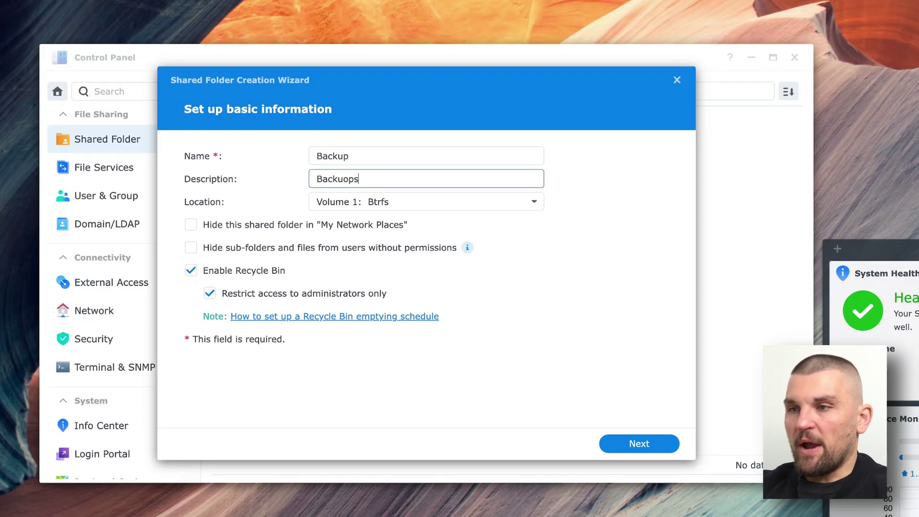
{"action": "key", "text": "BackSpace"}
{"action": "key", "text": "BackSpace"}
{"action": "key", "text": "BackSpace"}
{"action": "type", "text": "ps"}
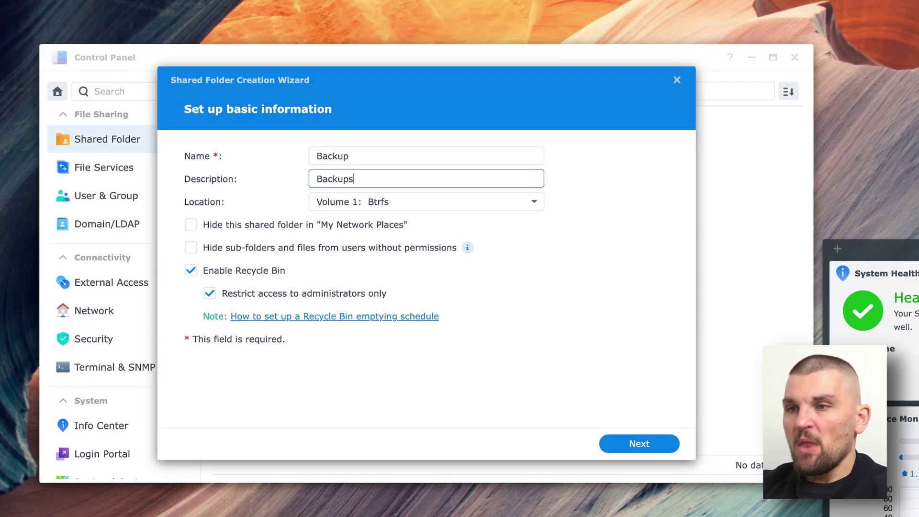
{"action": "left_click", "coordinate": [350, 211]}
{"action": "left_click", "coordinate": [383, 206]}
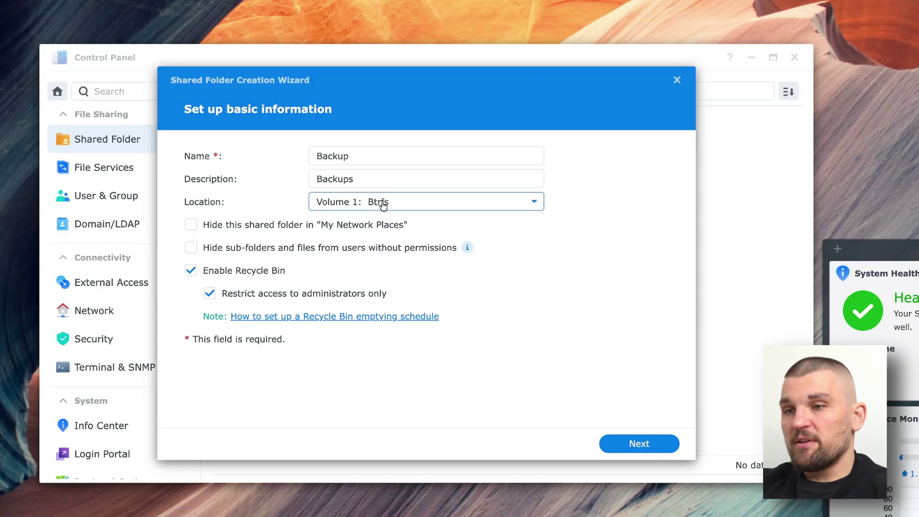
Disable the Recycle Bin for the Backup folder, leave checksum and quota off, and confirm its creation
{"action": "left_click", "coordinate": [191, 271]}
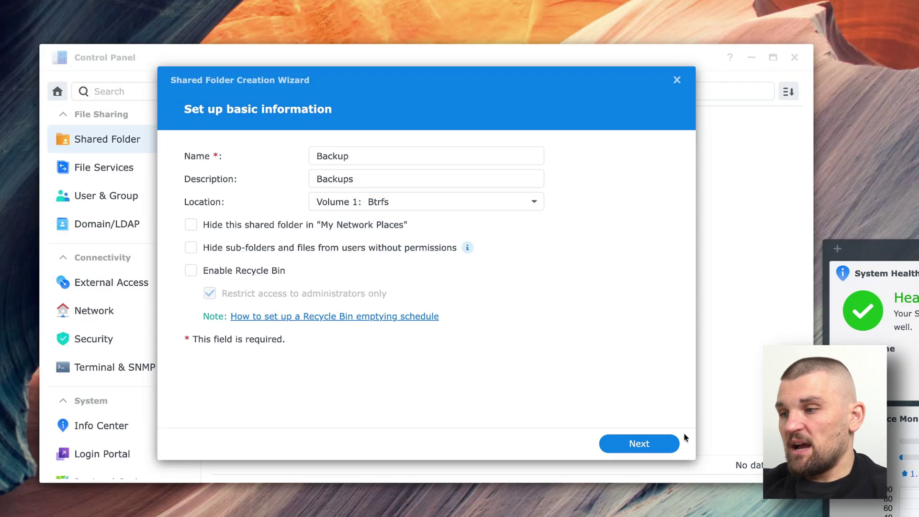
{"action": "left_click", "coordinate": [671, 445]}
{"action": "left_click", "coordinate": [646, 445]}
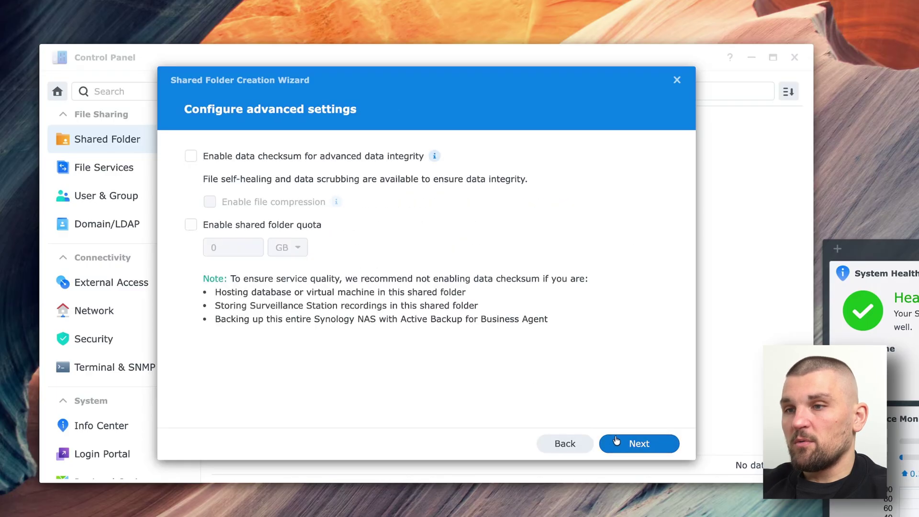
{"action": "left_click", "coordinate": [637, 442]}
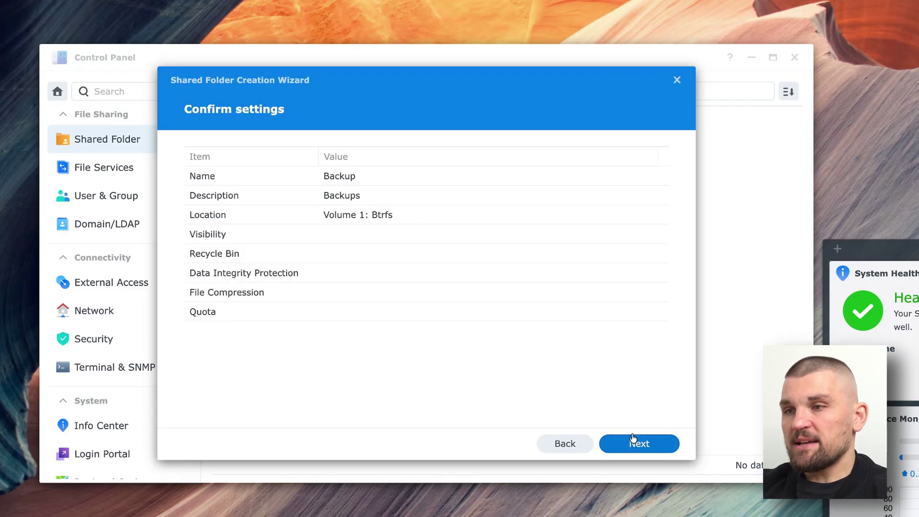
{"action": "left_click", "coordinate": [628, 437]}
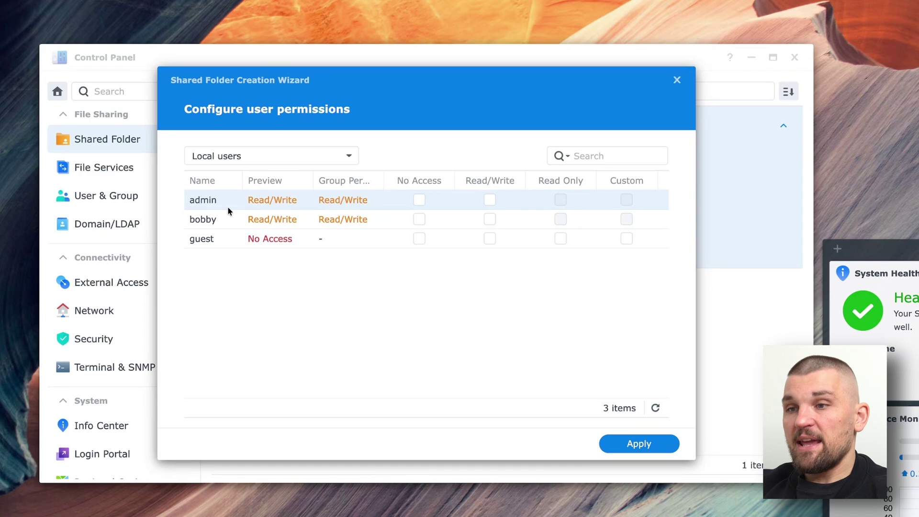
Grant the personal administrator account Read/Write permission on the Backup folder and apply it
{"action": "left_click", "coordinate": [263, 158]}
{"action": "left_click", "coordinate": [384, 141]}
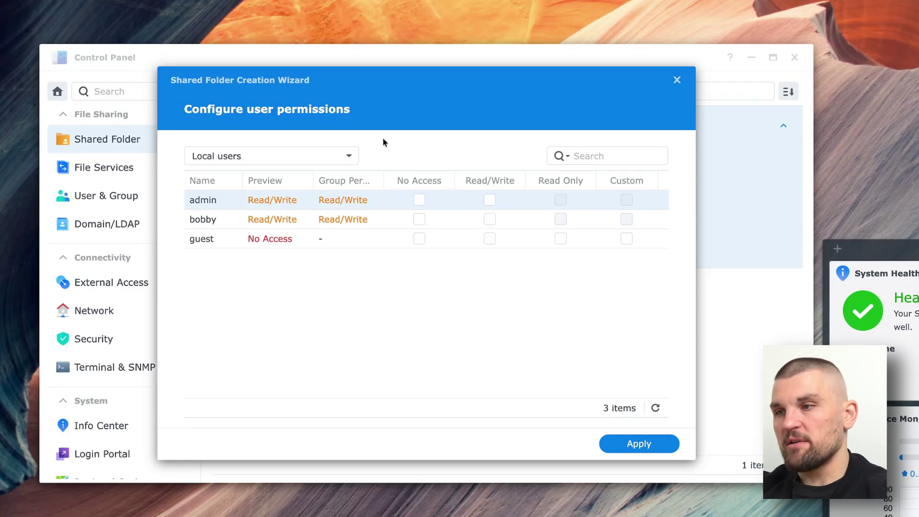
{"action": "left_click", "coordinate": [489, 219]}
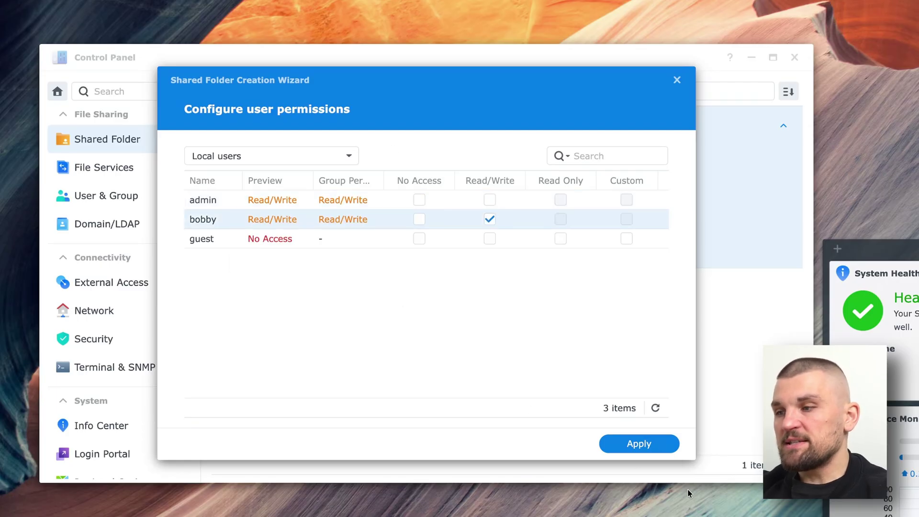
{"action": "left_click", "coordinate": [651, 446]}
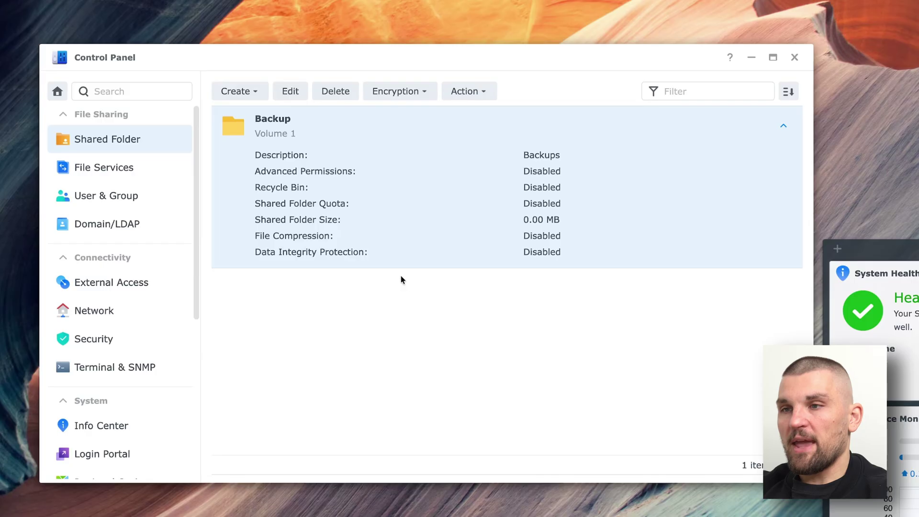
Create a second shared folder named MAIN NAS on Volume 1 without Recycle Bin, data checksum or quota
{"action": "left_click", "coordinate": [251, 94]}
{"action": "left_click", "coordinate": [253, 115]}
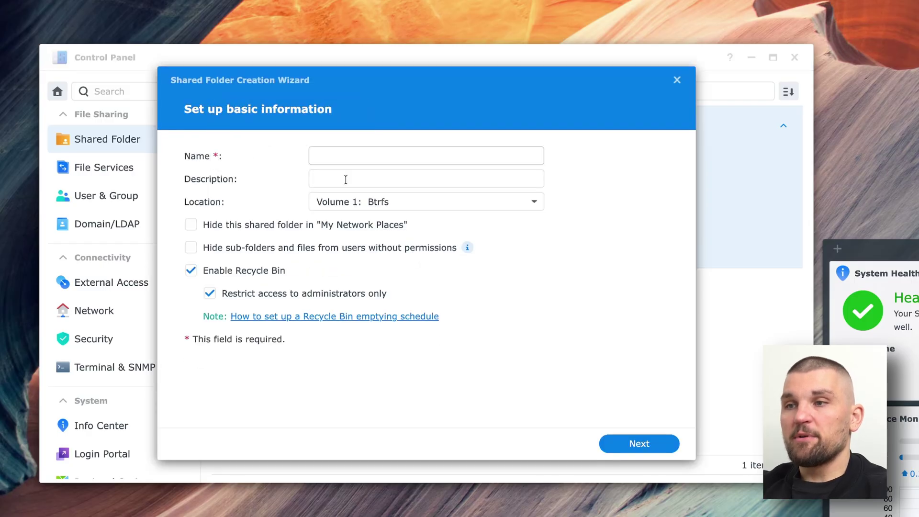
{"action": "left_click", "coordinate": [405, 159]}
{"action": "type", "text": "MAIN NAS"}
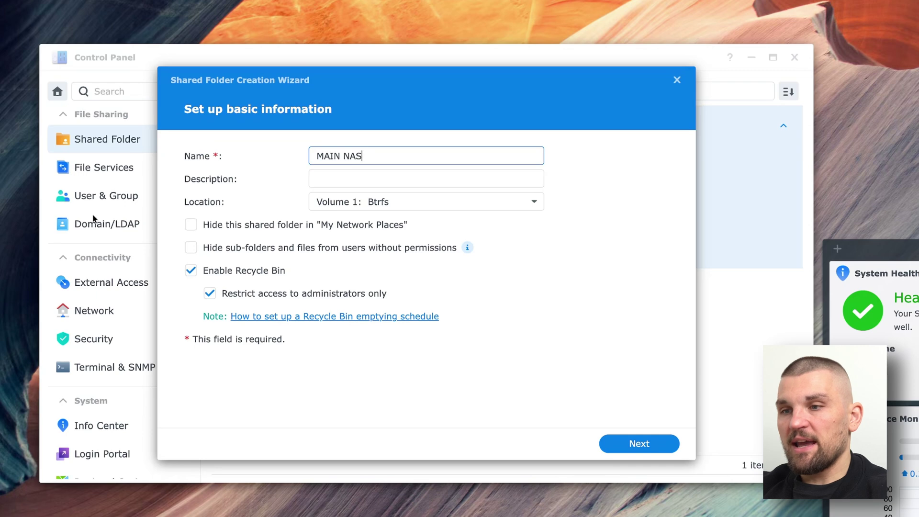
{"action": "left_click", "coordinate": [191, 271]}
{"action": "left_click", "coordinate": [656, 445]}
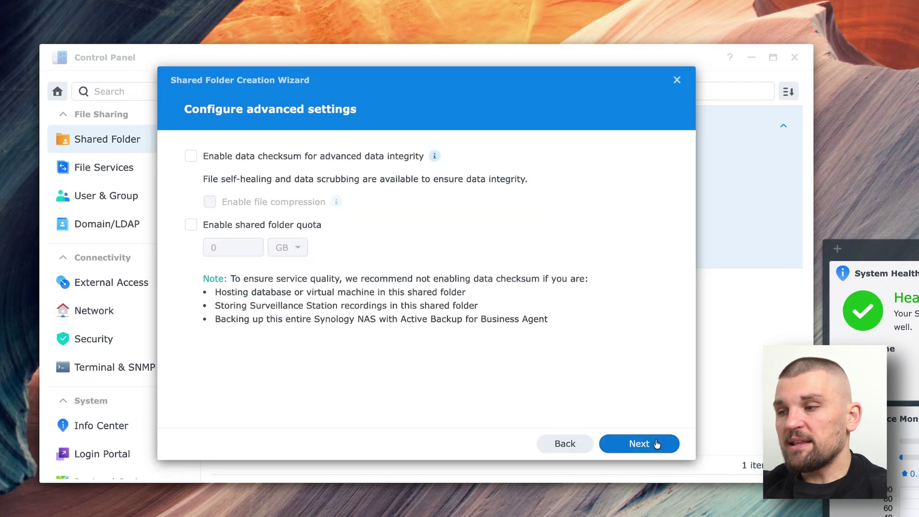
{"action": "left_click", "coordinate": [657, 445]}
{"action": "left_click", "coordinate": [656, 444]}
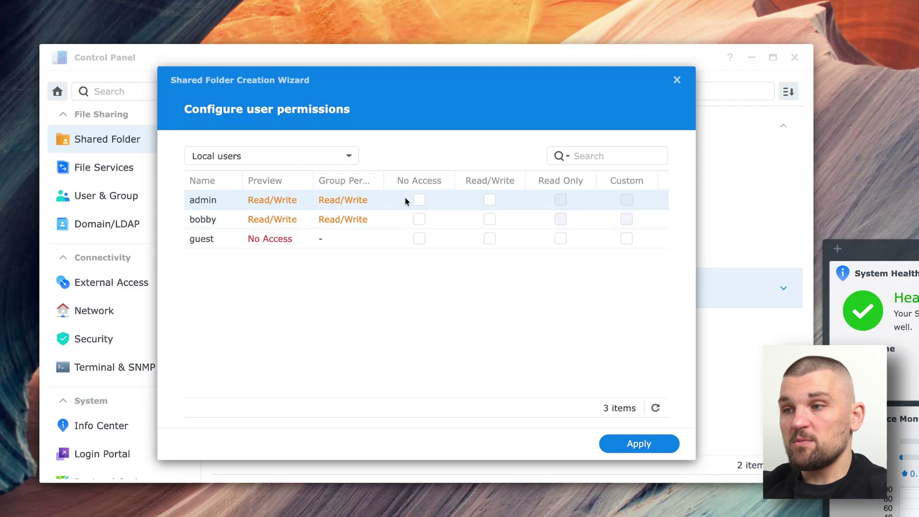
Grant the personal account and guest Read/Write permission on MAIN NAS, apply it, and expand the folder's details
{"action": "left_click", "coordinate": [489, 219]}
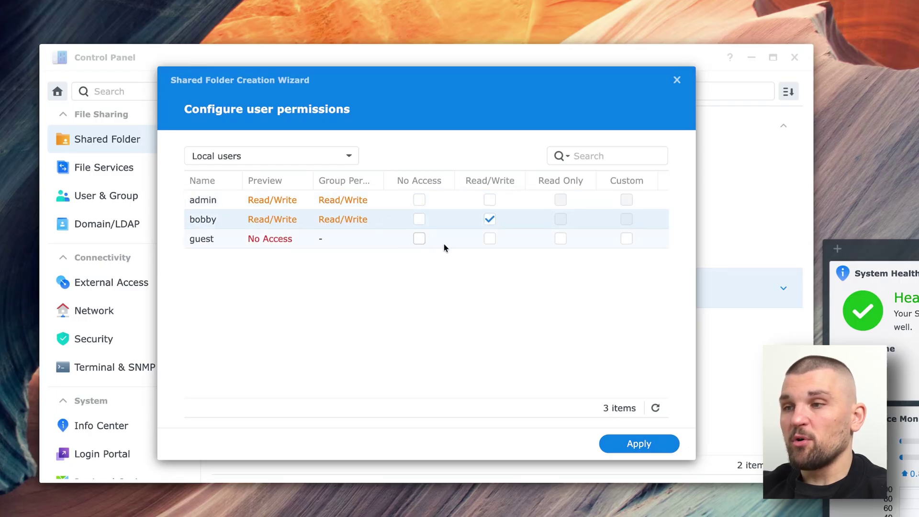
{"action": "left_click", "coordinate": [487, 239]}
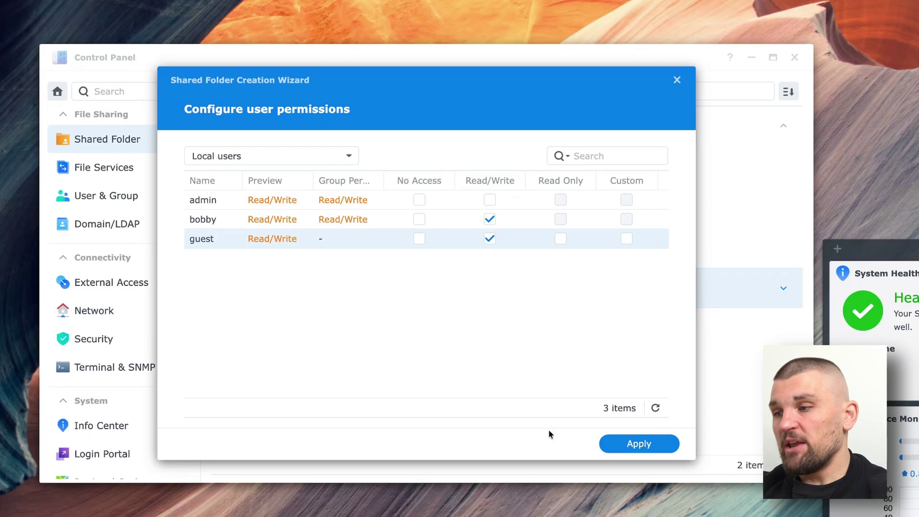
{"action": "left_click", "coordinate": [639, 448]}
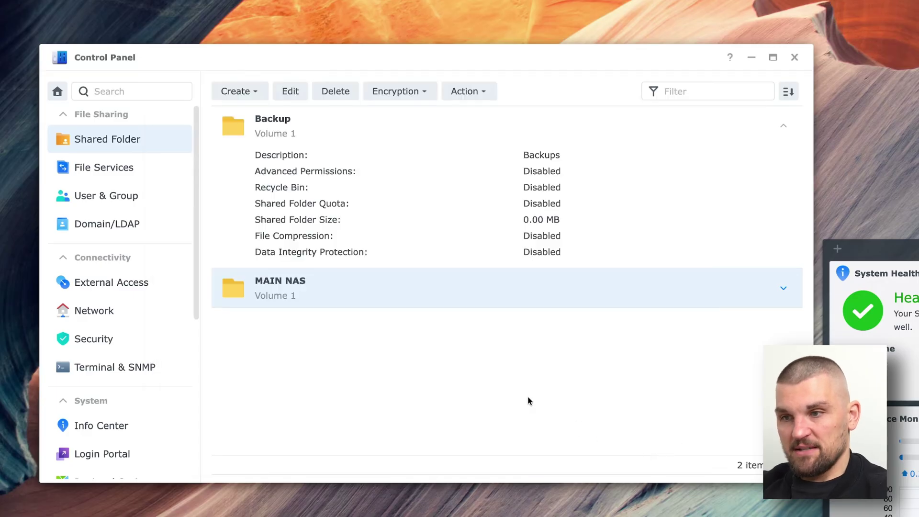
{"action": "left_click", "coordinate": [783, 288]}
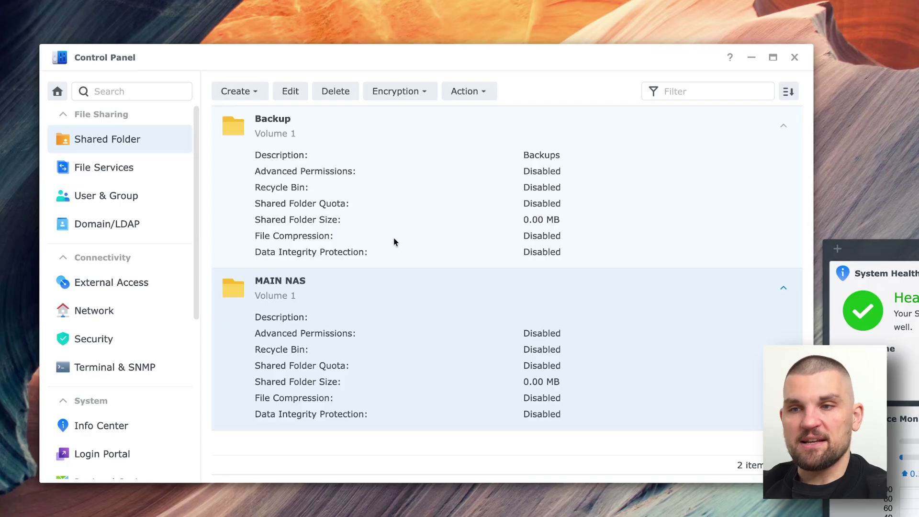
Enable the SSH service on port 22 in the Terminal & SNMP settings and apply the change
{"action": "left_click", "coordinate": [106, 195]}
{"action": "left_click", "coordinate": [126, 367]}
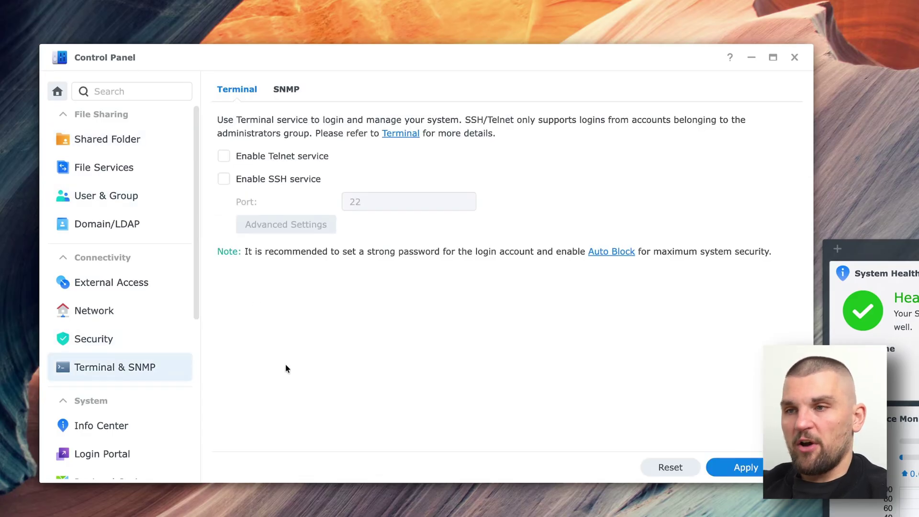
{"action": "left_click", "coordinate": [223, 179]}
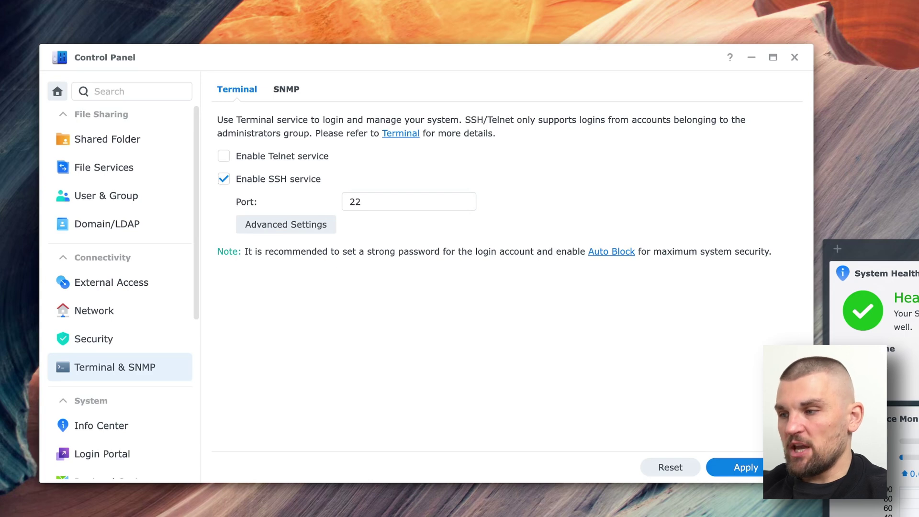
{"action": "left_click", "coordinate": [546, 346]}
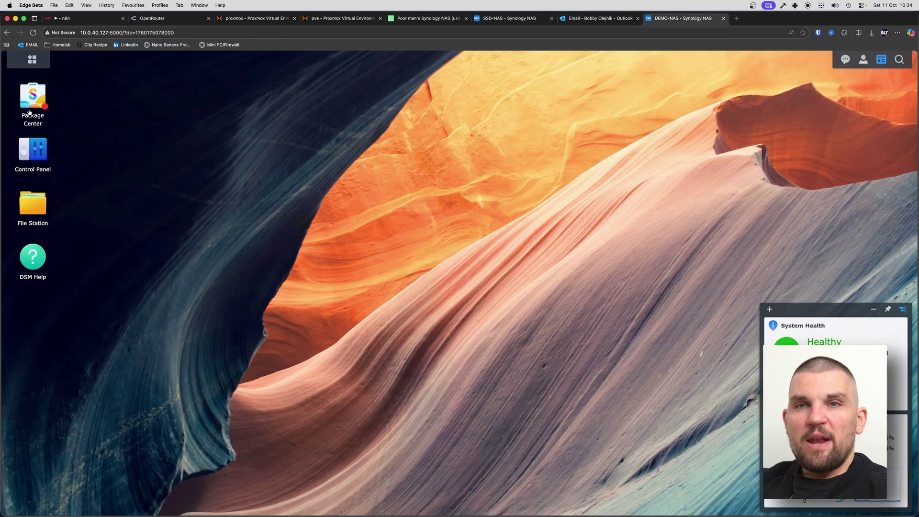
Open Package Center maximized, start updating all installed packages, and confirm the Hybrid Share 1.5.0-1820 update
{"action": "left_click", "coordinate": [30, 98]}
{"action": "left_click", "coordinate": [217, 279]}
{"action": "left_click", "coordinate": [256, 296]}
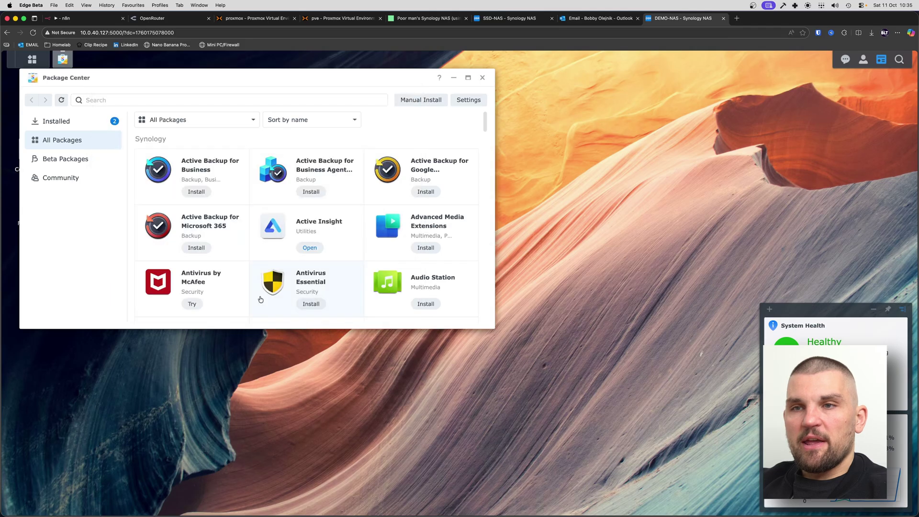
{"action": "left_click", "coordinate": [468, 78]}
{"action": "left_click", "coordinate": [50, 123]}
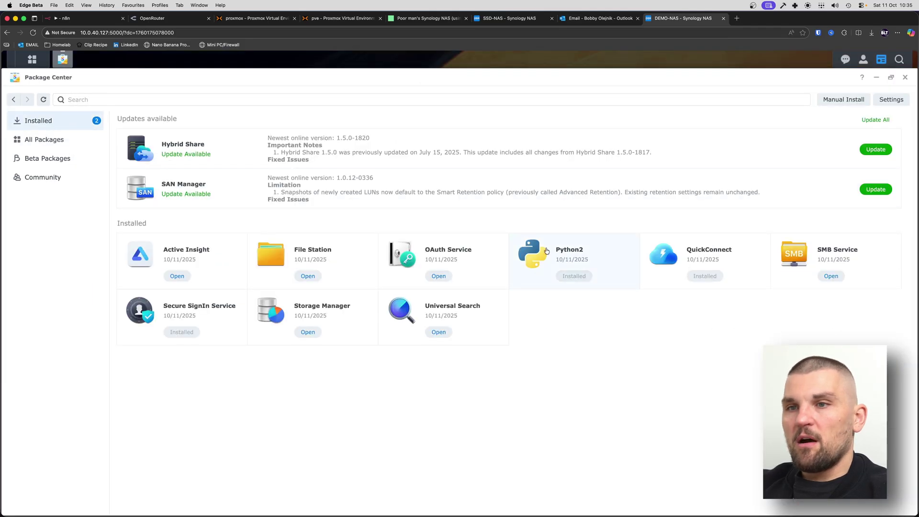
{"action": "left_click", "coordinate": [875, 120]}
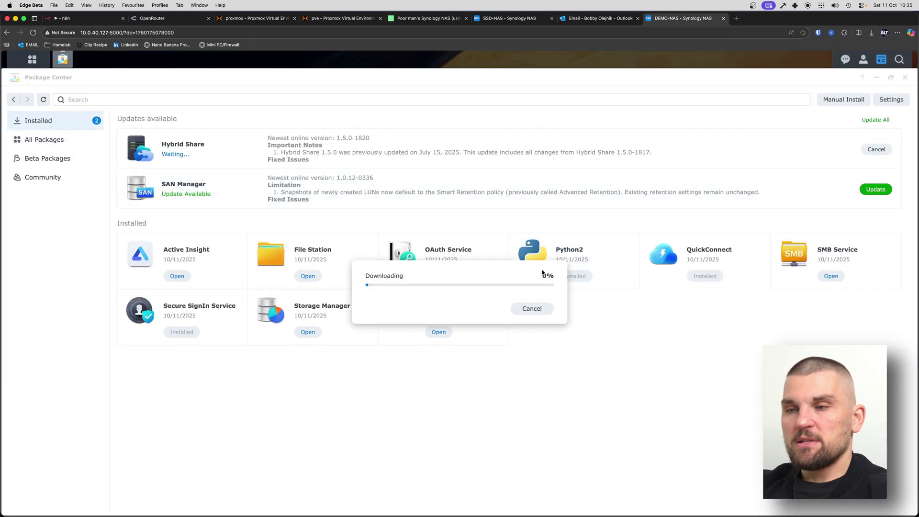
{"action": "left_click", "coordinate": [579, 393]}
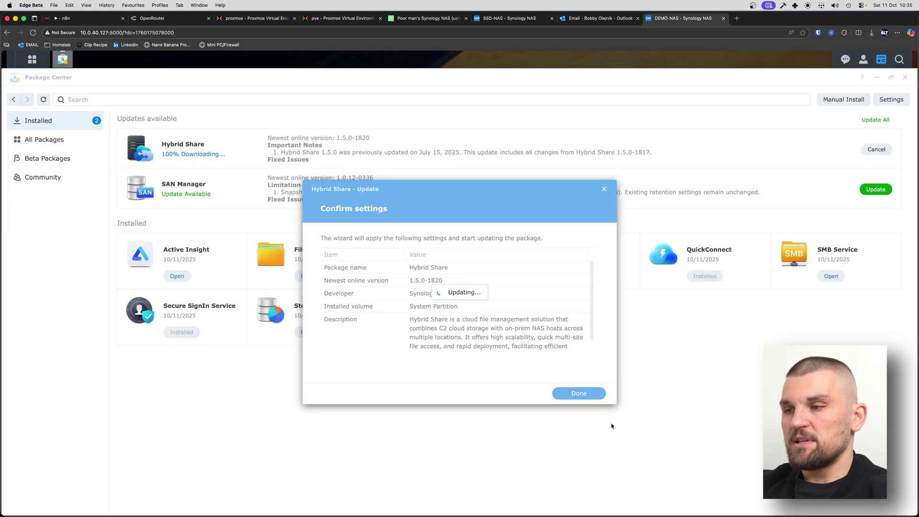
Browse the available packages and look up the community package QEMU Guest Agent by searching for qemu
{"action": "left_click", "coordinate": [76, 146]}
{"action": "scroll", "coordinate": [335, 249], "scroll_direction": "down", "scroll_amount": 15}
{"action": "scroll", "coordinate": [338, 258], "scroll_direction": "up", "scroll_amount": 15}
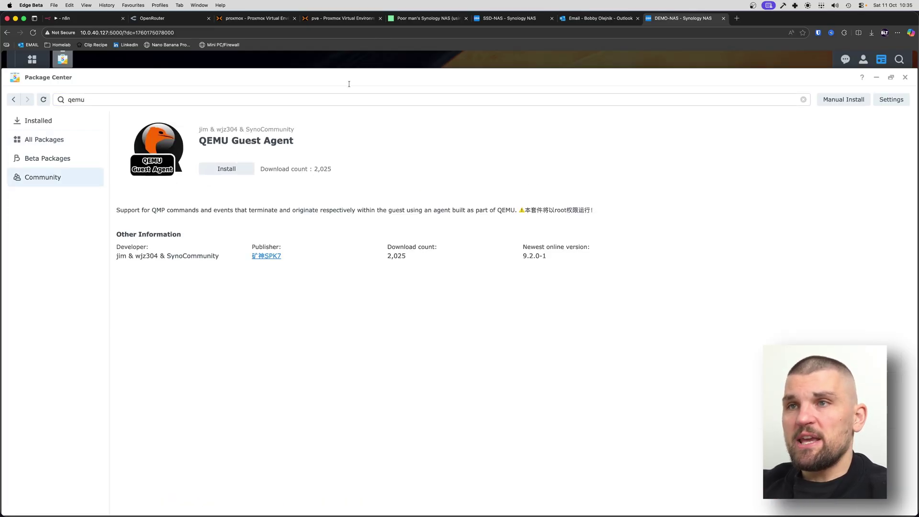
Check the synology-dsm-demo VM's summary in Proxmox, and install QEMU Guest Agent from DSM's Package Center, acknowledging the root permission notice
{"action": "left_click", "coordinate": [343, 18]}
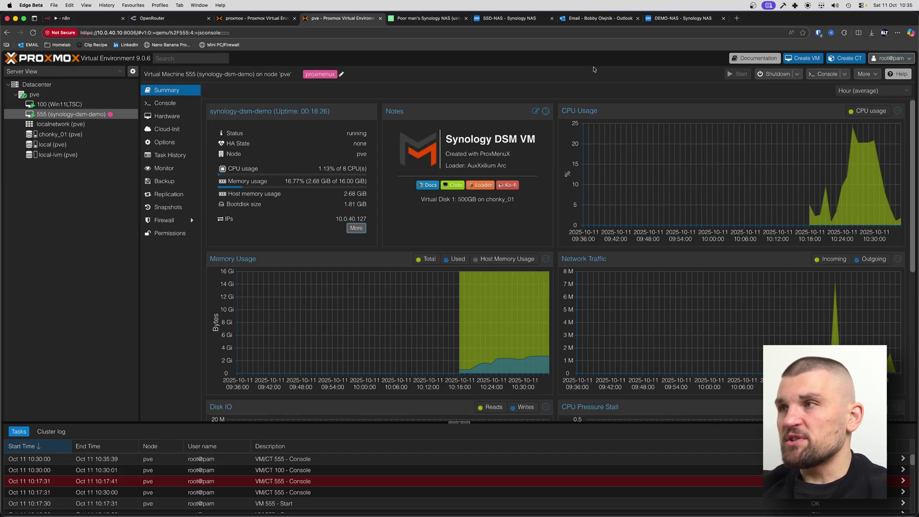
{"action": "left_click", "coordinate": [670, 18]}
{"action": "left_click", "coordinate": [212, 172]}
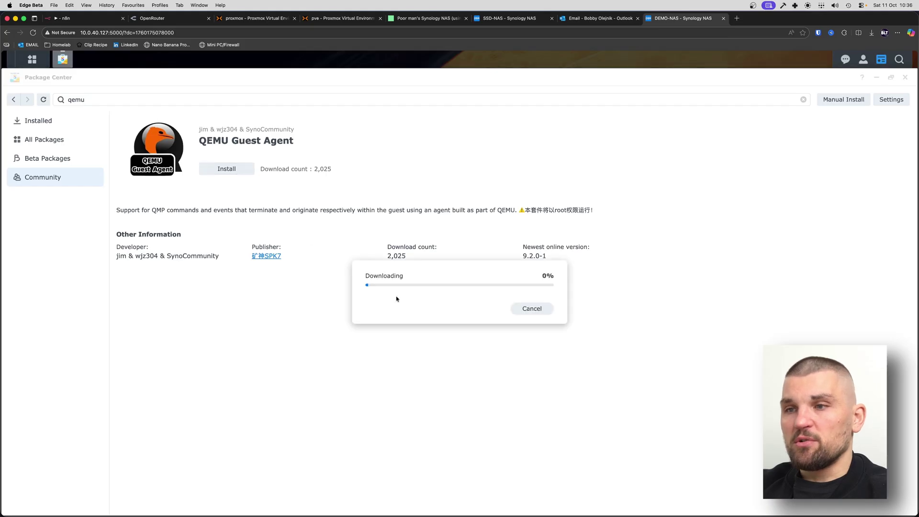
{"action": "left_click", "coordinate": [571, 396]}
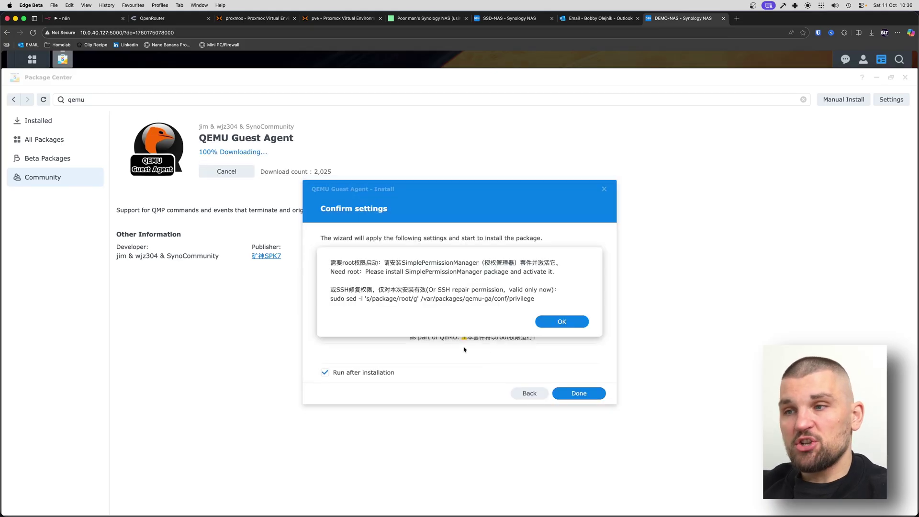
{"action": "left_click", "coordinate": [571, 319]}
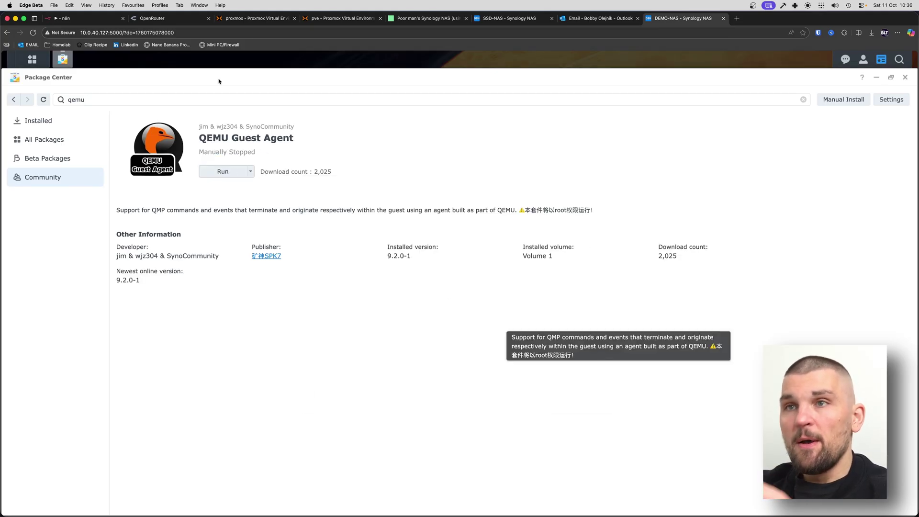
Find the QEMU agent activation section in the Poor man's Synology NAS guide and select its sudo sed command
{"action": "key", "text": "super+5"}
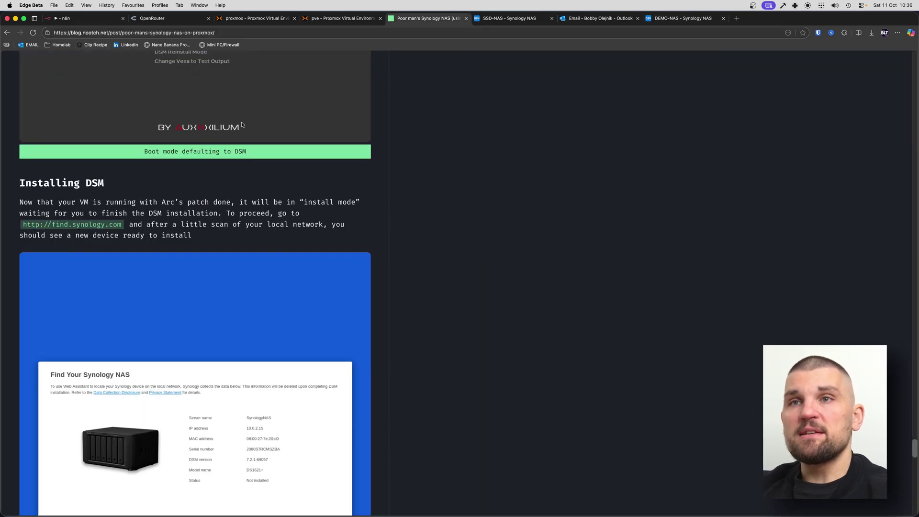
{"action": "scroll", "coordinate": [168, 199], "scroll_direction": "down", "scroll_amount": 20}
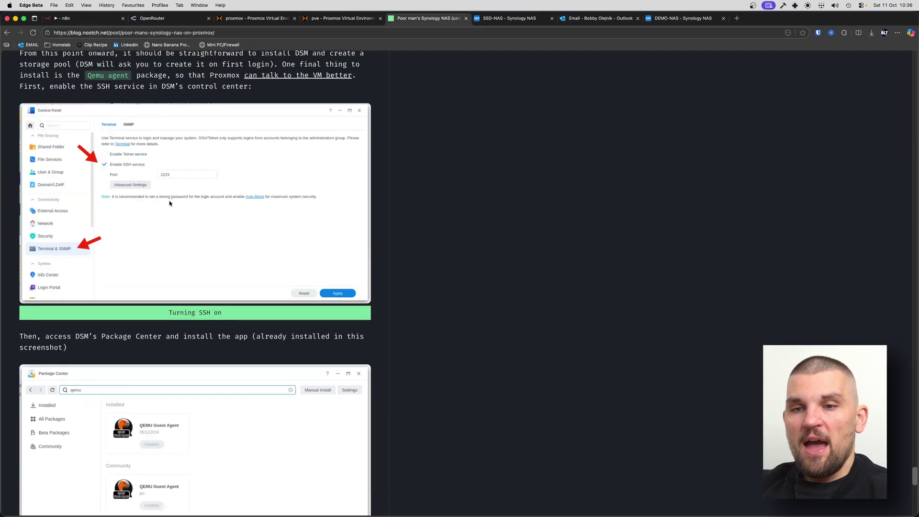
{"action": "scroll", "coordinate": [170, 204], "scroll_direction": "up", "scroll_amount": 5}
{"action": "scroll", "coordinate": [176, 197], "scroll_direction": "up", "scroll_amount": 1}
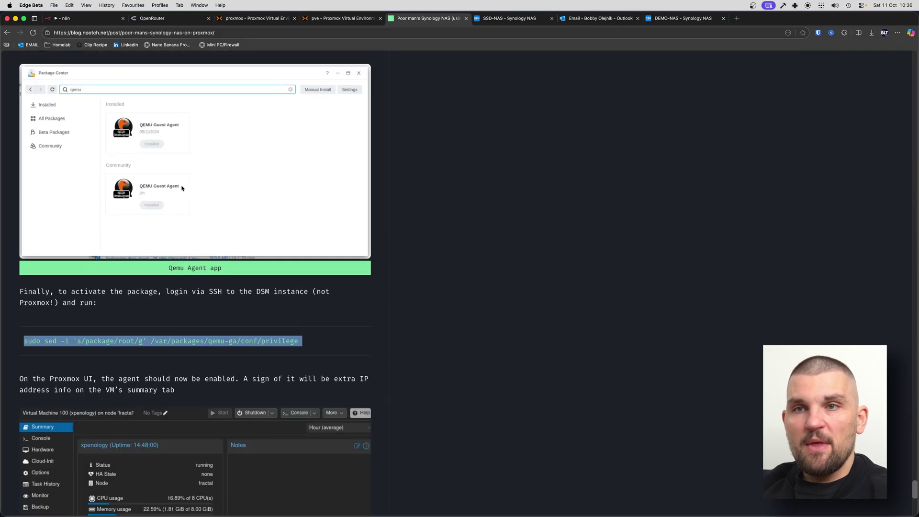
{"action": "triple_click", "coordinate": [119, 335]}
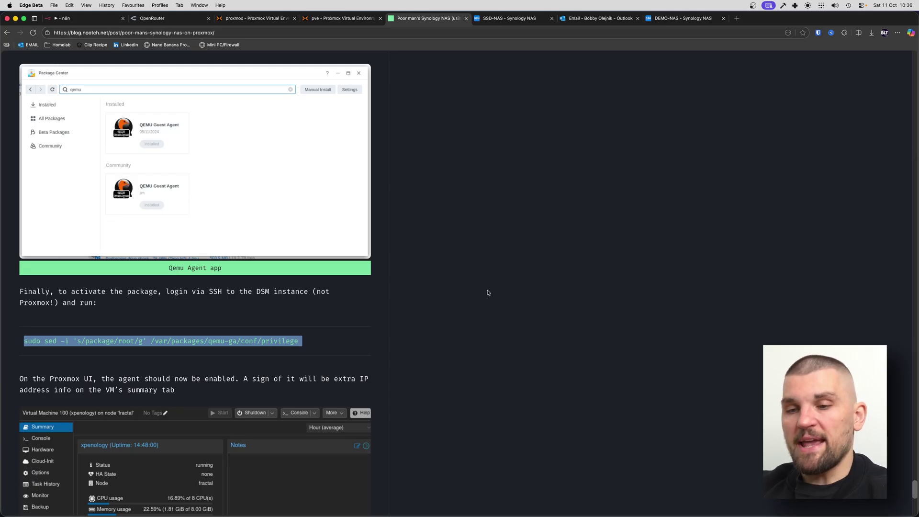
Switch to the Alacritty terminal, start an SSH connection to 10.0.40.127 with the personal account, and accept the host key
{"action": "key", "text": "super+Tab"}
{"action": "type", "text": "ssh bobby"}
{"action": "key", "text": "BackSpace"}
{"action": "key", "text": "BackSpace"}
{"action": "key", "text": "BackSpace"}
{"action": "key", "text": "BackSpace"}
{"action": "type", "text": "bobby@10.0.40.127"}
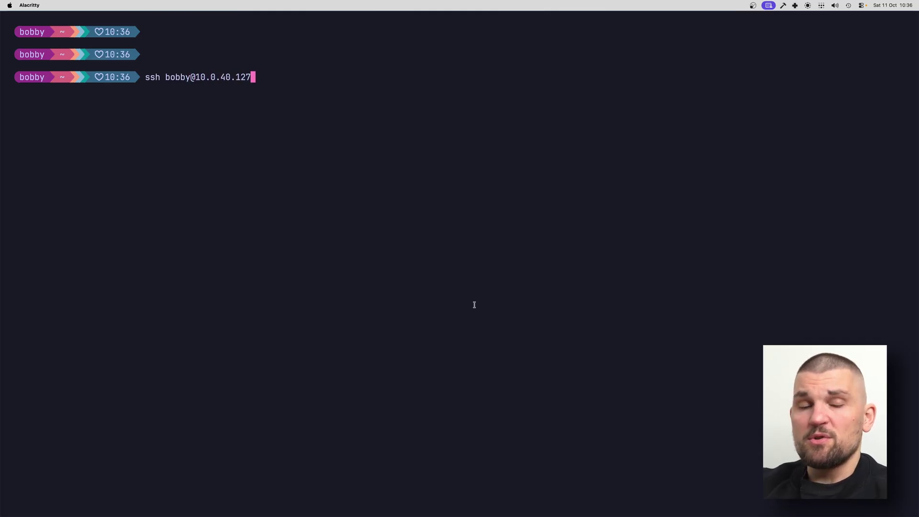
{"action": "key", "text": "Return"}
{"action": "type", "text": "yes"}
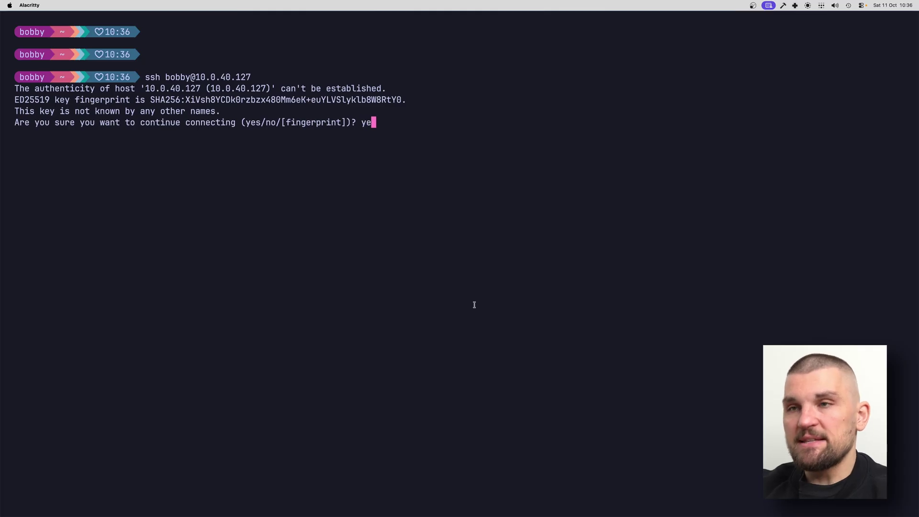
{"action": "key", "text": "Return"}
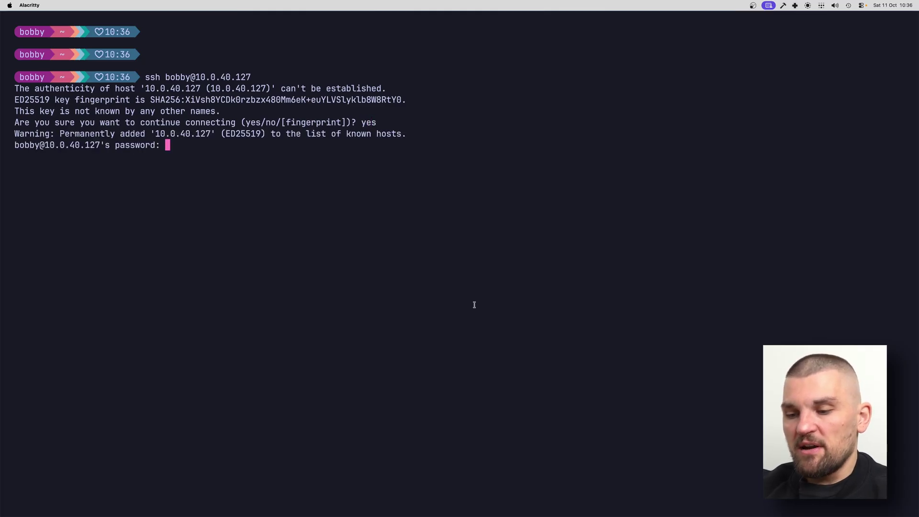
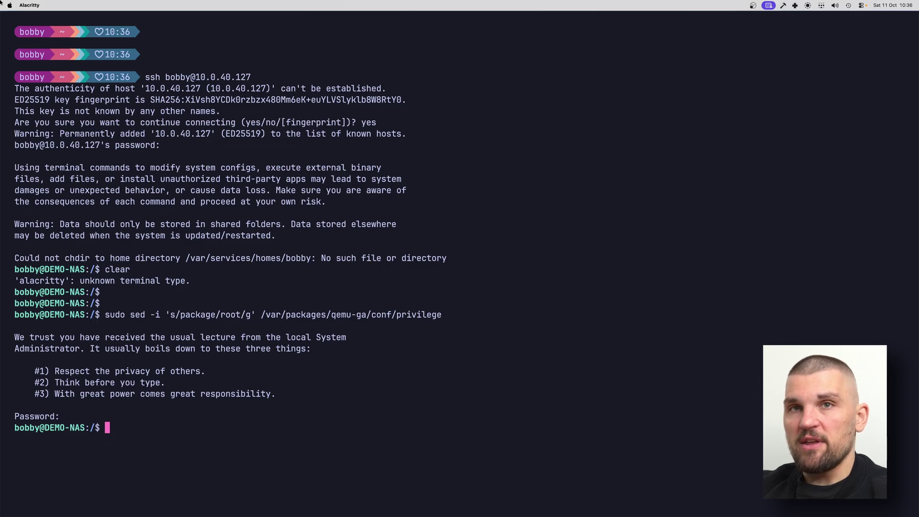
Switch to the Edge browser and run the installed QEMU Guest Agent package in the demo NAS's Package Center
{"action": "key", "text": "super+Tab"}
{"action": "left_click", "coordinate": [680, 18]}
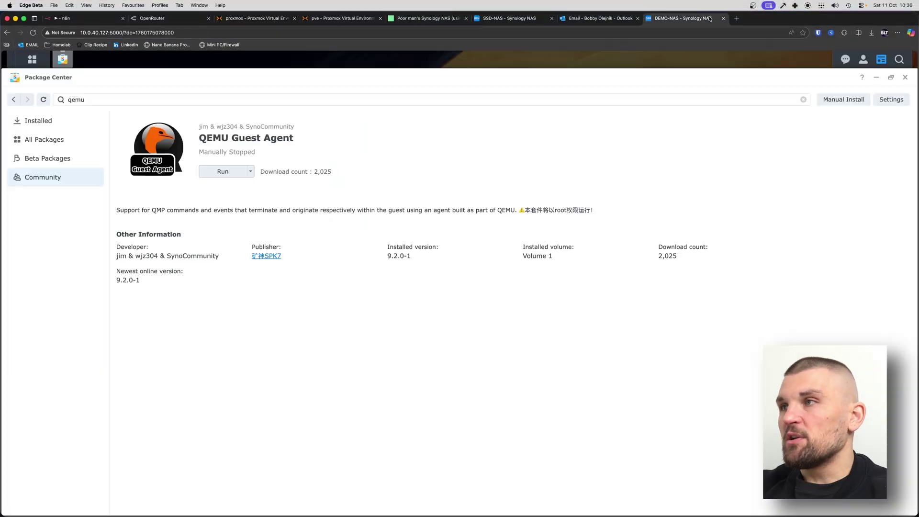
{"action": "left_click", "coordinate": [236, 176]}
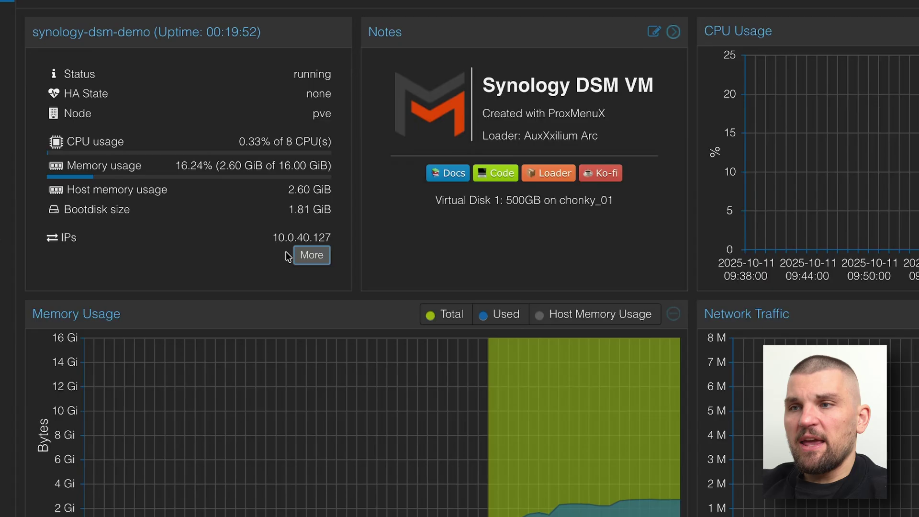
Examine the synology-dsm-demo VM's guest agent network information and resource usage in the Proxmox summary
{"action": "left_click", "coordinate": [308, 257]}
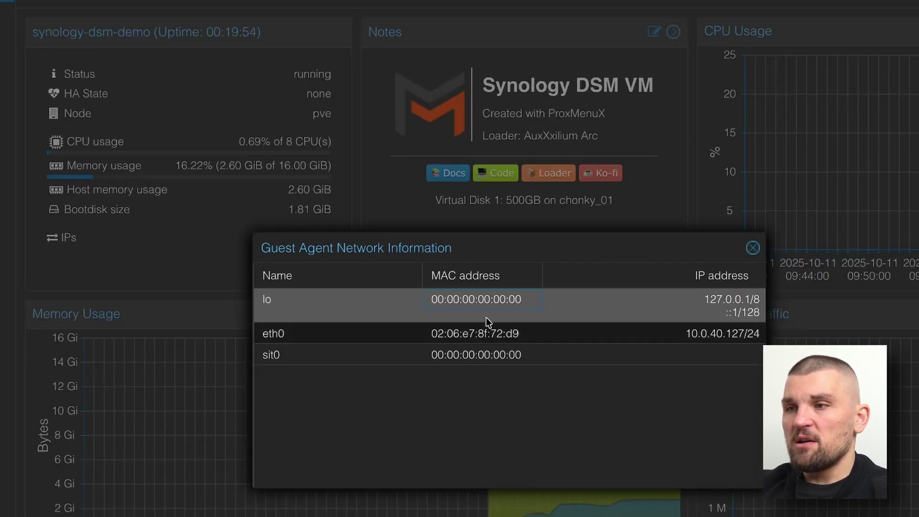
{"action": "left_click", "coordinate": [493, 332]}
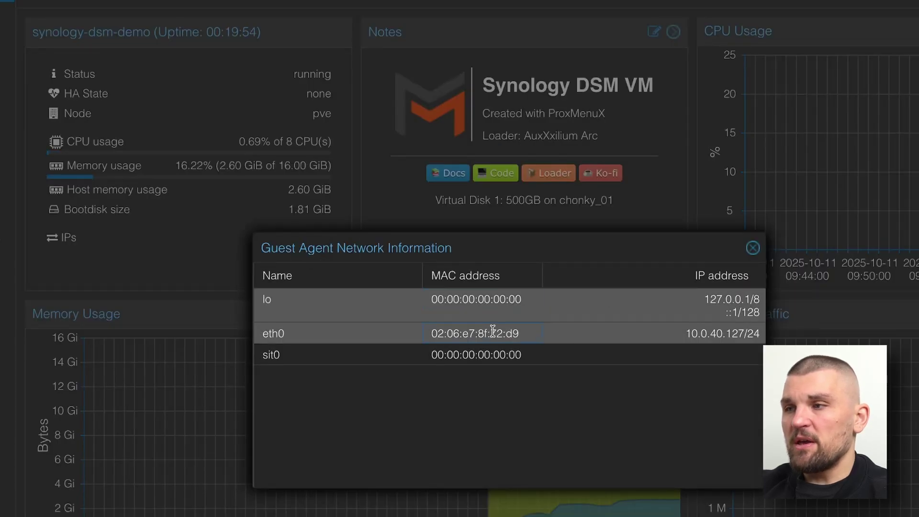
{"action": "left_click", "coordinate": [753, 247]}
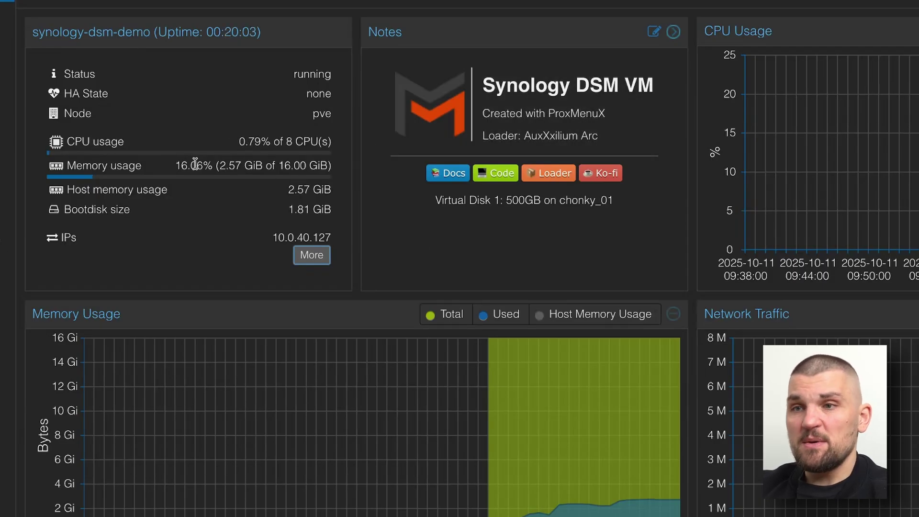
{"action": "left_click_drag", "start_coordinate": [335, 214], "coordinate": [52, 72]}
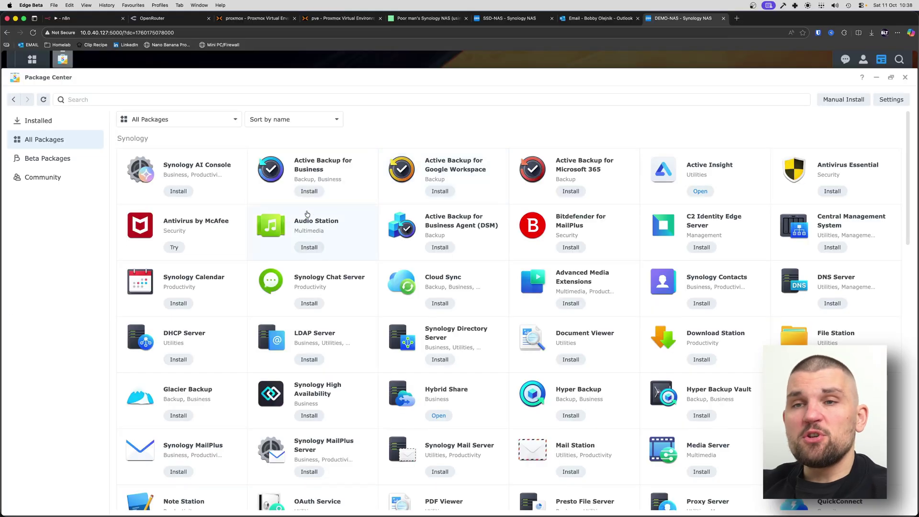
Open Cloud Sync from the DSM Package Center and choose Microsoft OneDrive for Business as the cloud provider
{"action": "left_click", "coordinate": [227, 177]}
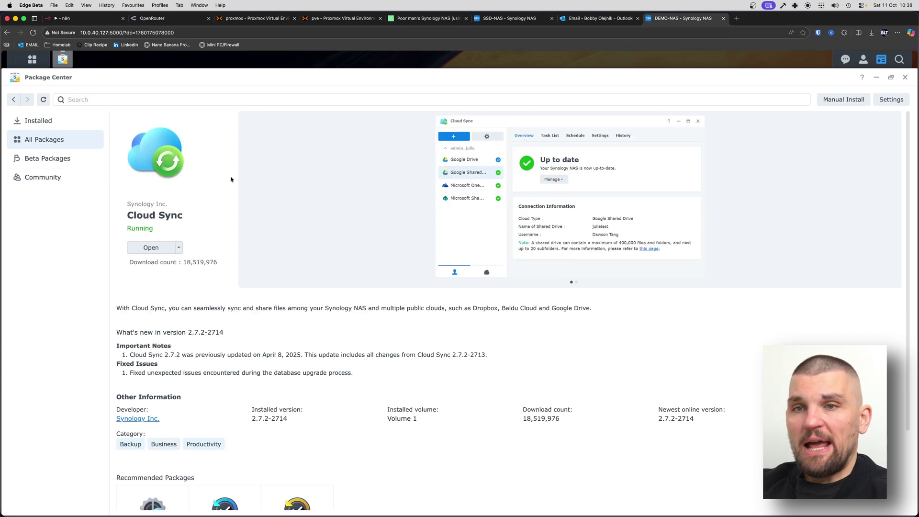
{"action": "left_click", "coordinate": [151, 248]}
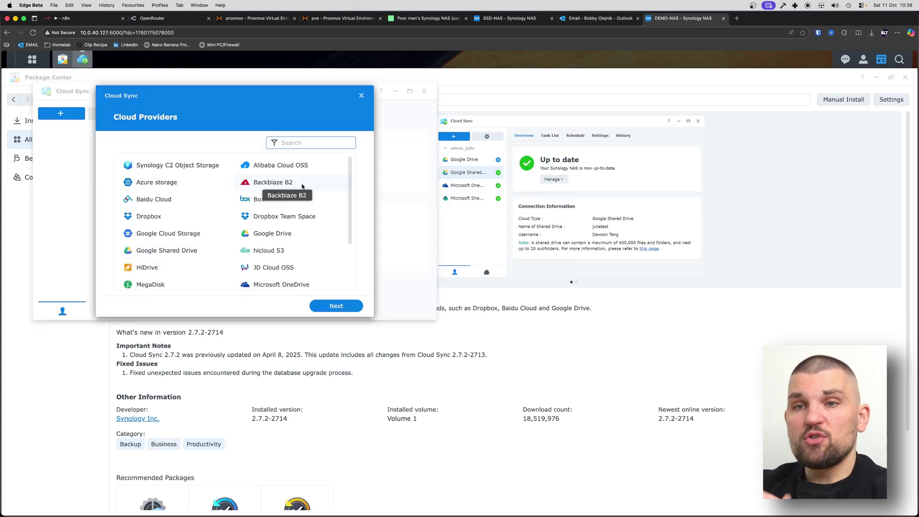
{"action": "scroll", "coordinate": [220, 217], "scroll_direction": "down", "scroll_amount": 2}
{"action": "scroll", "coordinate": [247, 211], "scroll_direction": "up", "scroll_amount": 1}
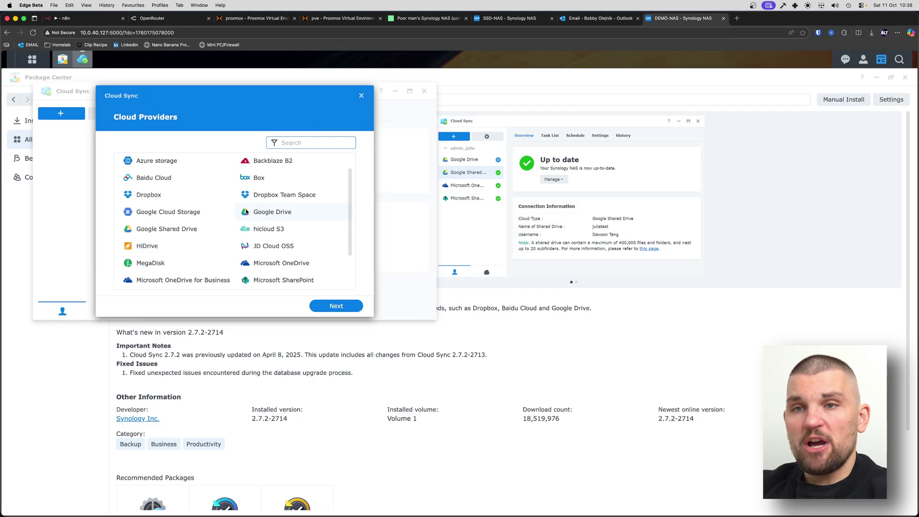
{"action": "scroll", "coordinate": [247, 213], "scroll_direction": "down", "scroll_amount": 2}
{"action": "left_click", "coordinate": [185, 237]}
{"action": "left_click", "coordinate": [330, 306]}
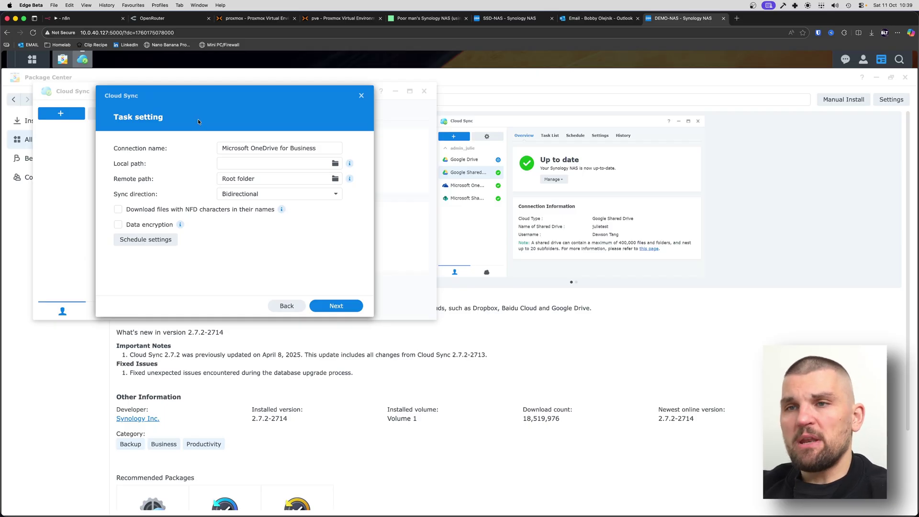
Set the sync task's local path to the Backup shared folder on DEMO-NAS
{"action": "left_click", "coordinate": [335, 164]}
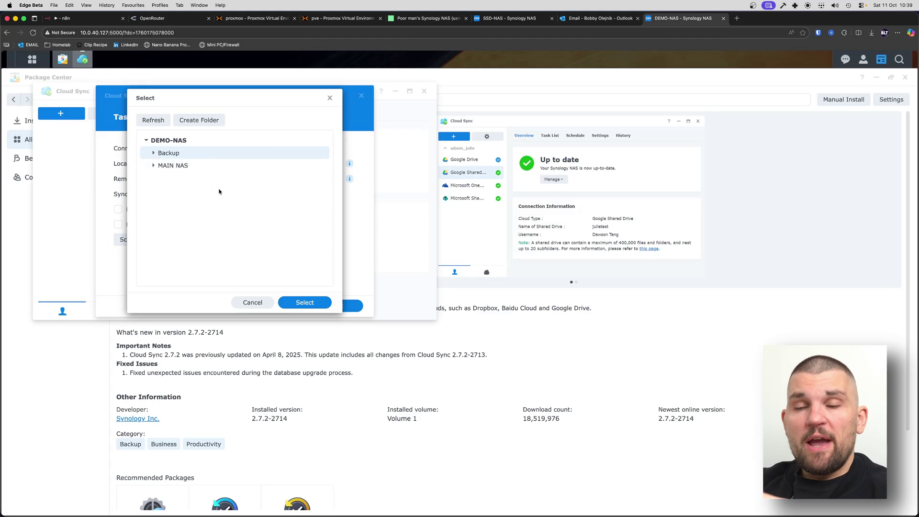
{"action": "left_click", "coordinate": [178, 154]}
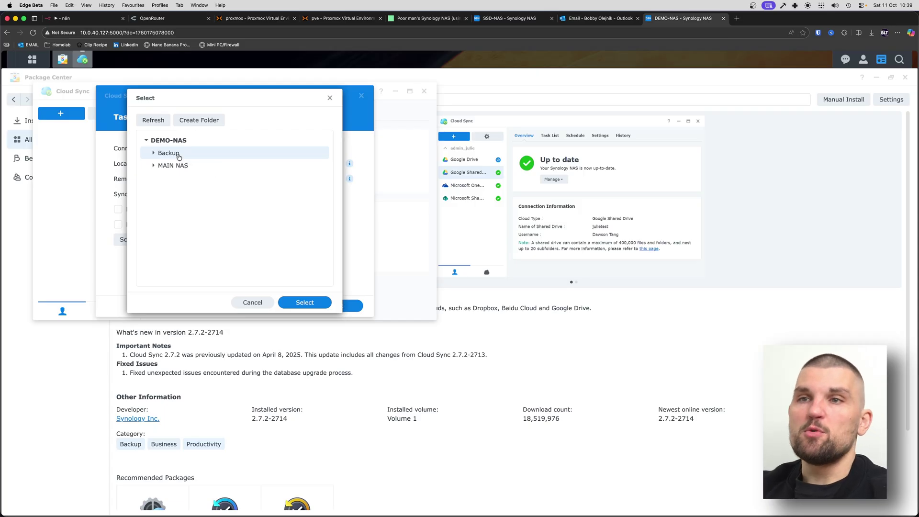
{"action": "left_click", "coordinate": [304, 303]}
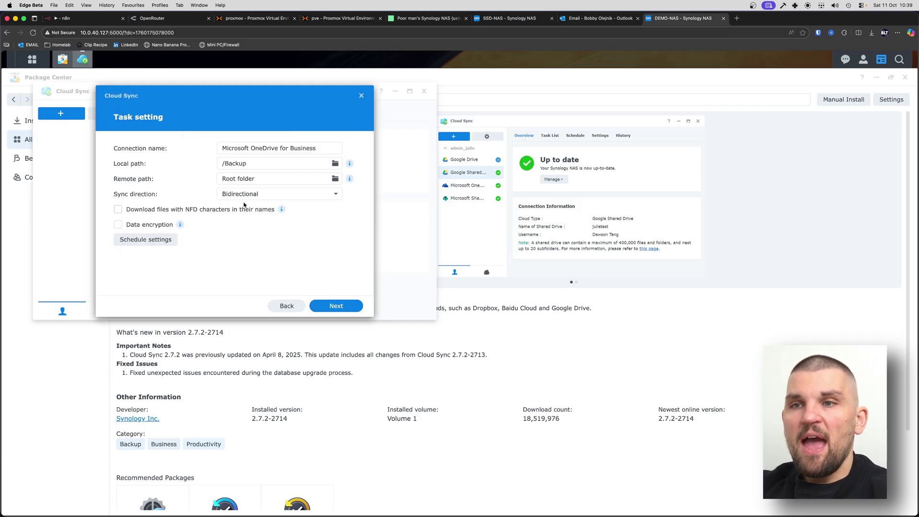
Create a NAS BACKUPS folder in the OneDrive root folder and use it as the task's remote path
{"action": "left_click", "coordinate": [335, 178]}
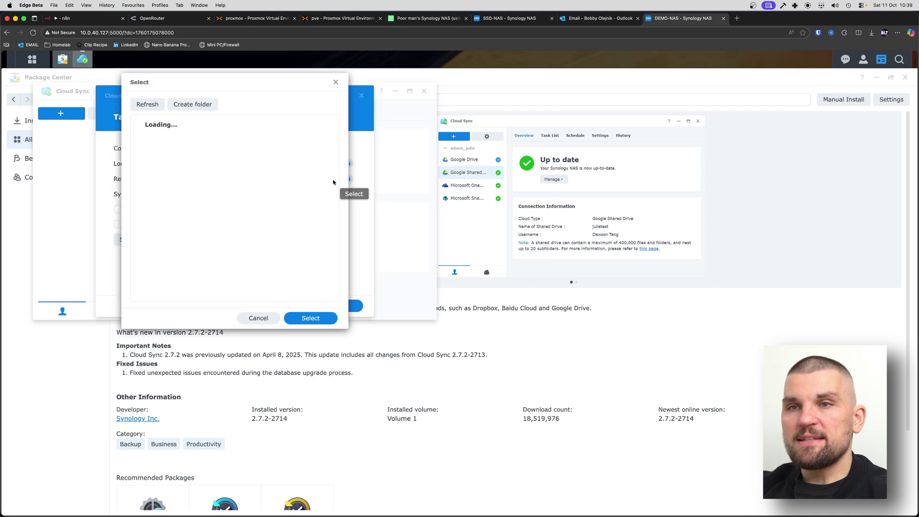
{"action": "left_click", "coordinate": [194, 105]}
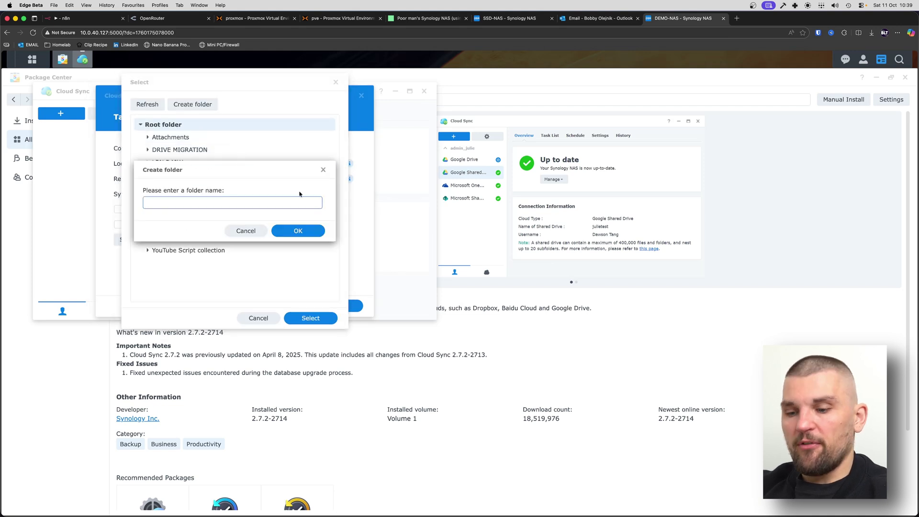
{"action": "type", "text": "NAS"}
{"action": "key", "text": "BackSpace"}
{"action": "key", "text": "BackSpace"}
{"action": "key", "text": "BackSpace"}
{"action": "type", "text": "ACKSUPS"}
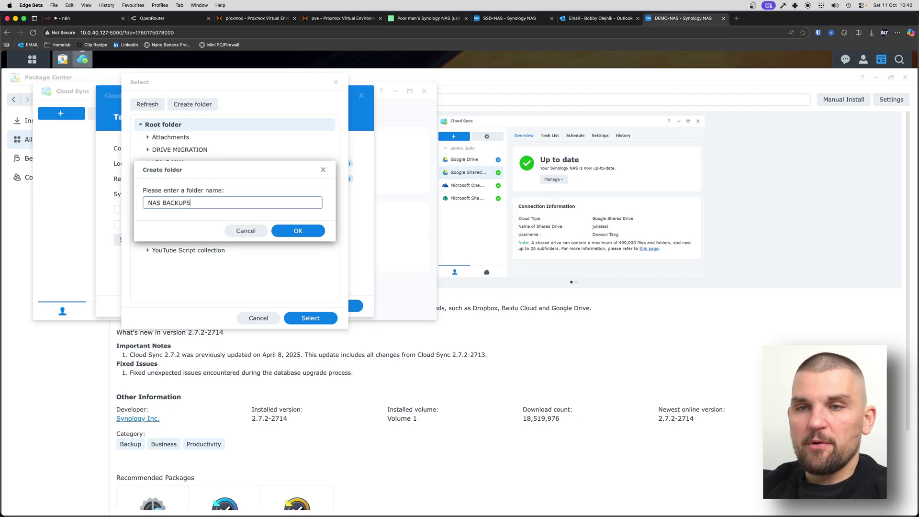
{"action": "key", "text": "Return"}
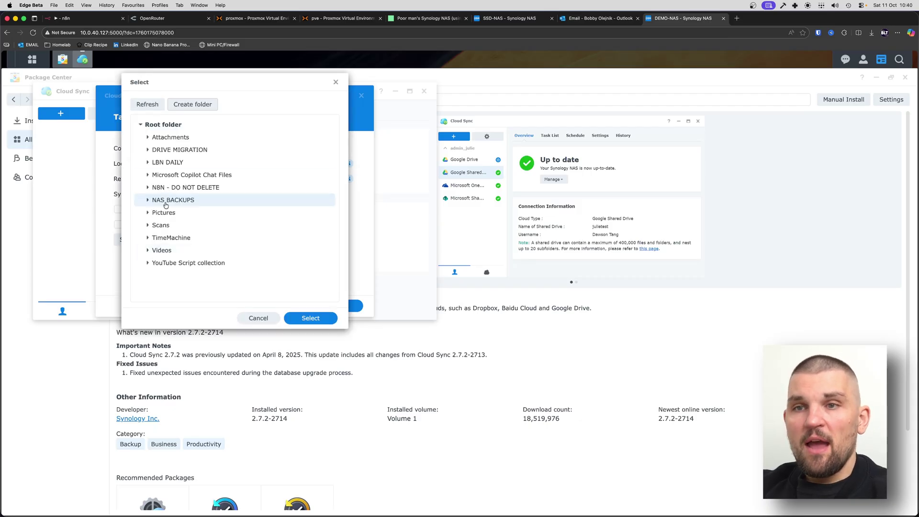
{"action": "left_click", "coordinate": [311, 318]}
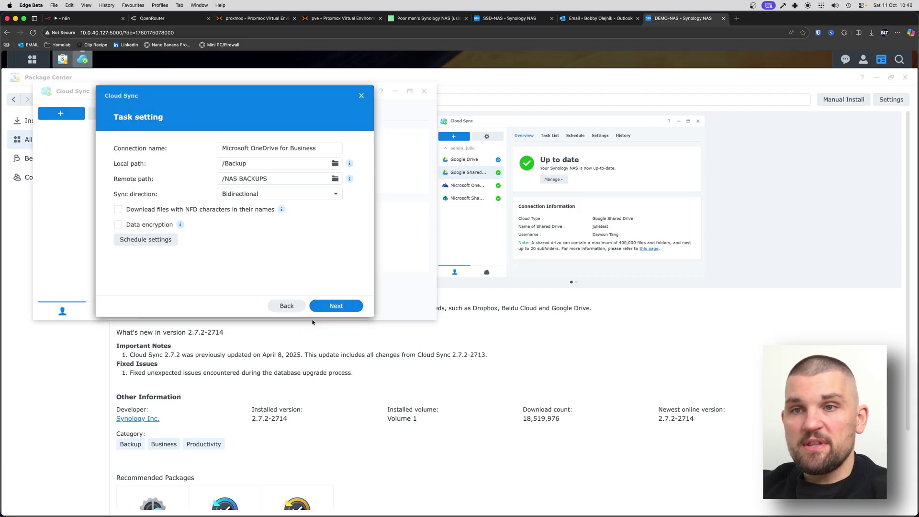
Set the sync direction to Upload local changes only and complete the Cloud Sync task setup
{"action": "left_click", "coordinate": [260, 195]}
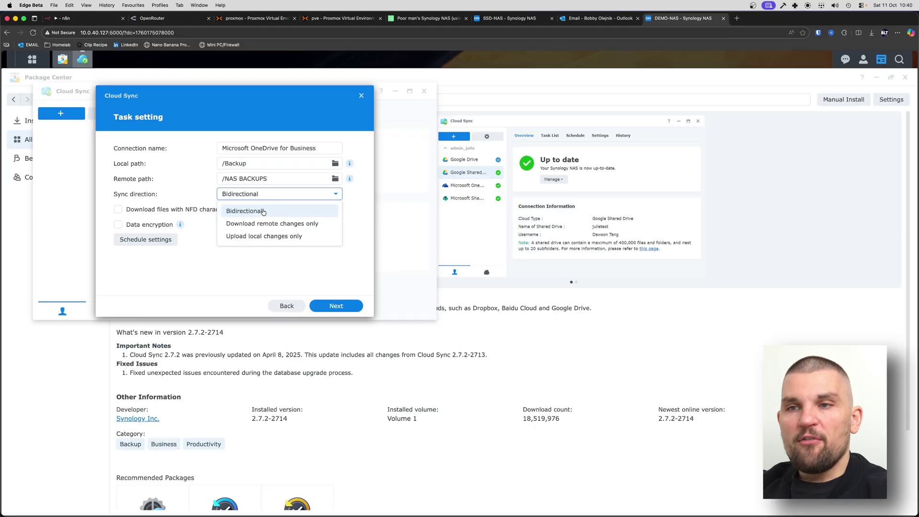
{"action": "left_click", "coordinate": [263, 236]}
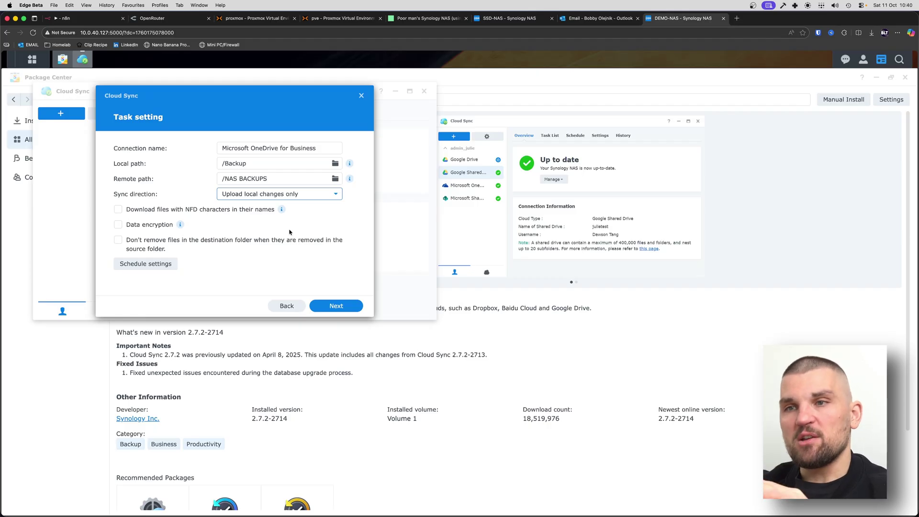
{"action": "left_click", "coordinate": [333, 306]}
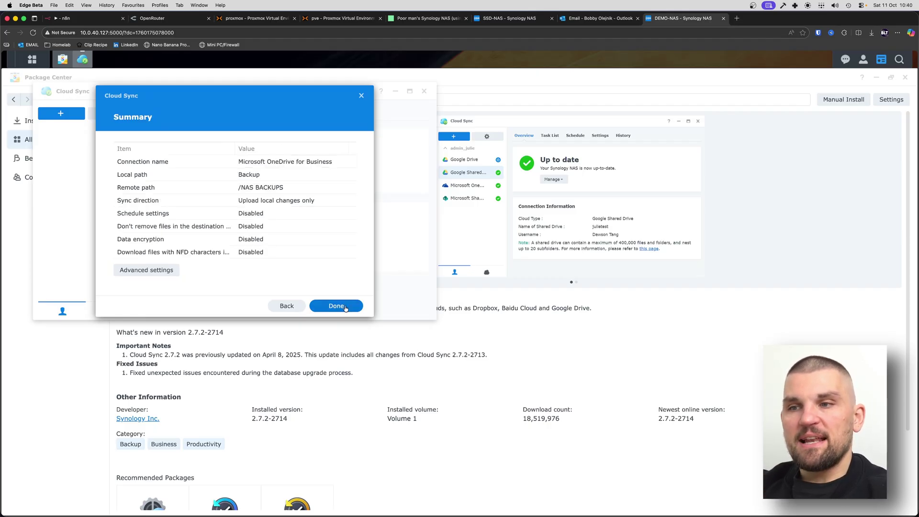
{"action": "left_click", "coordinate": [334, 307]}
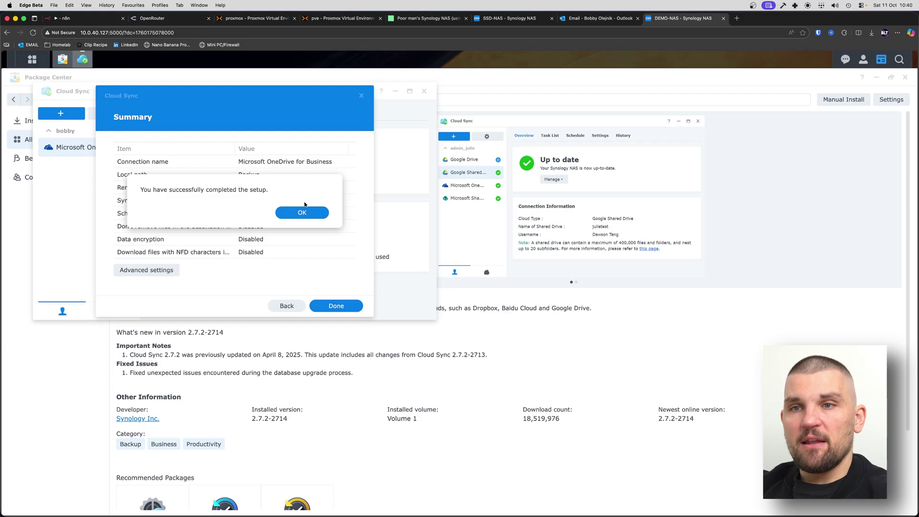
{"action": "left_click", "coordinate": [289, 211]}
Enable schedule settings for the OneDrive task, set it to run only in hour slots 1 to 3 every day, and apply the schedule
{"action": "left_click", "coordinate": [242, 113]}
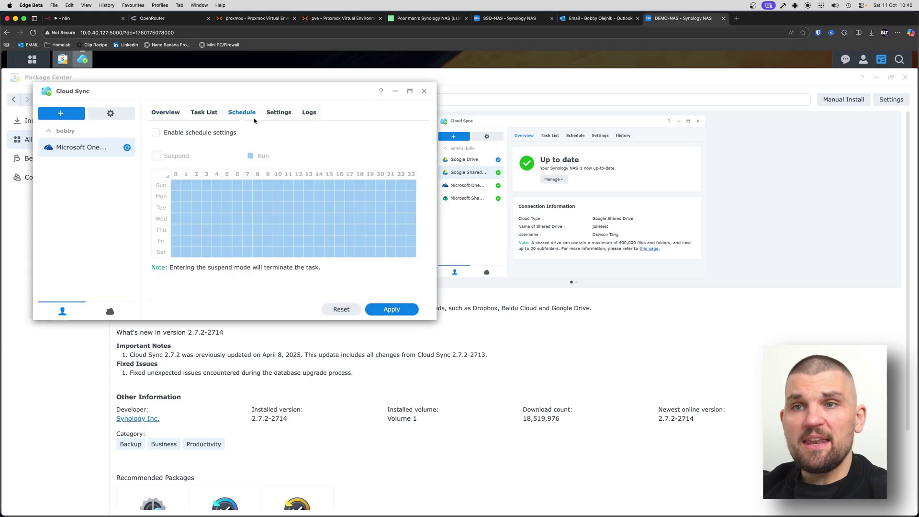
{"action": "left_click", "coordinate": [193, 133]}
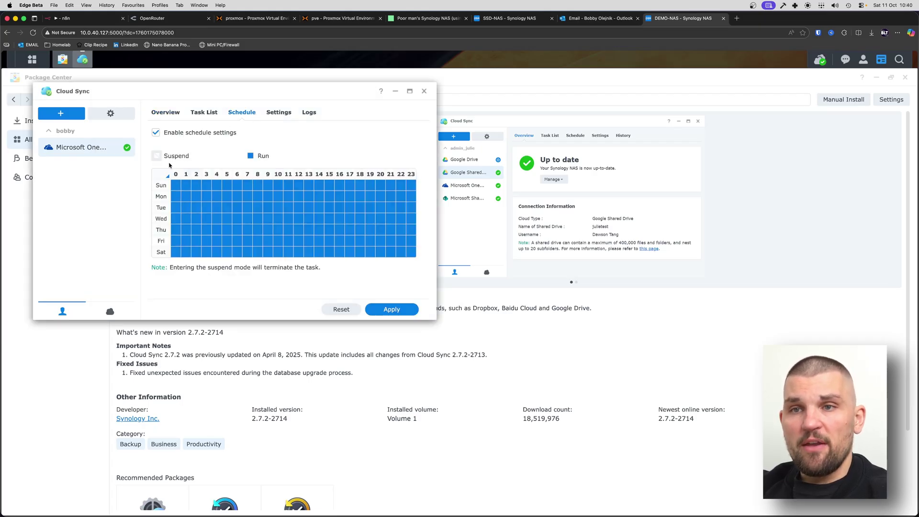
{"action": "left_click_drag", "start_coordinate": [175, 185], "coordinate": [415, 267]}
{"action": "left_click", "coordinate": [250, 156]}
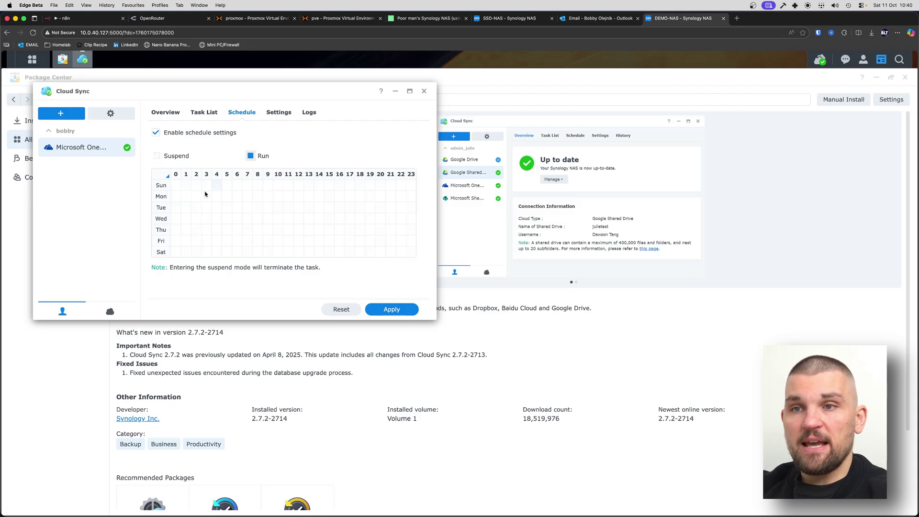
{"action": "mouse_move", "coordinate": [206, 196]}
{"action": "left_mouse_down"}
{"action": "mouse_move", "coordinate": [196, 250]}
{"action": "mouse_move", "coordinate": [188, 251]}
{"action": "mouse_move", "coordinate": [212, 256]}
{"action": "left_mouse_up"}
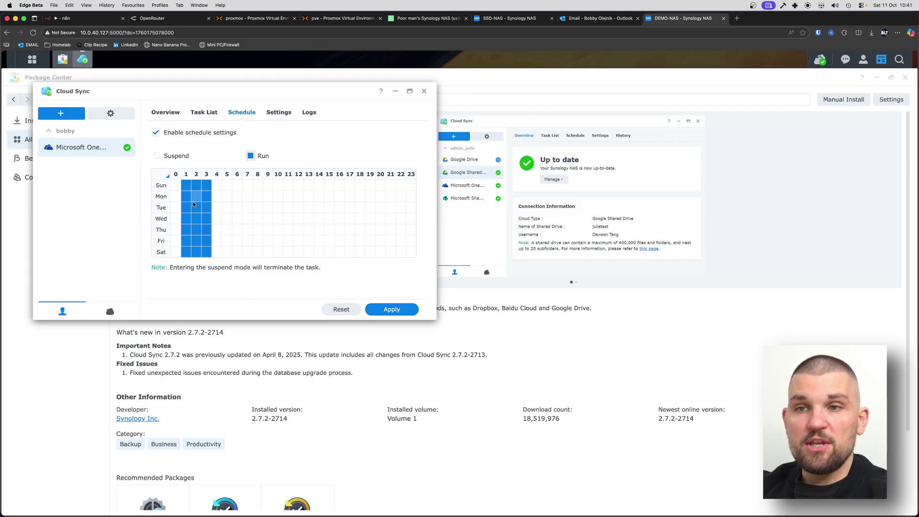
{"action": "left_click", "coordinate": [382, 311]}
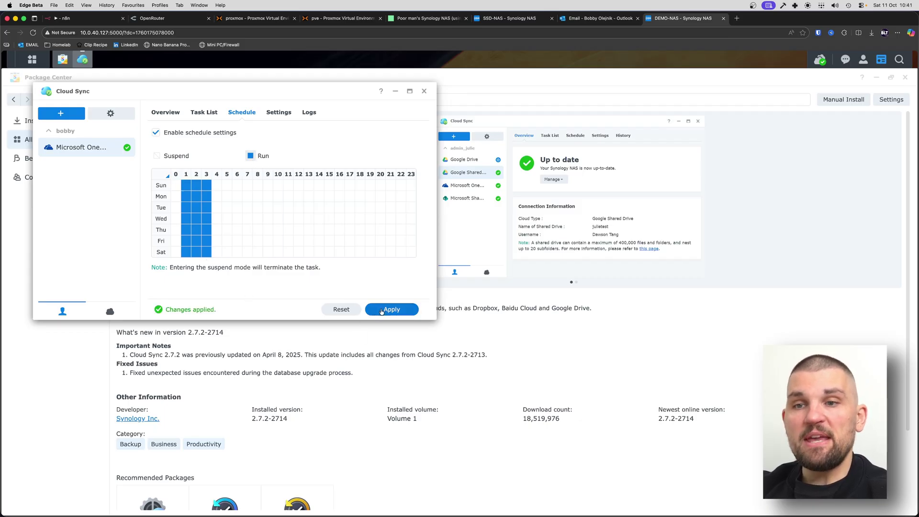